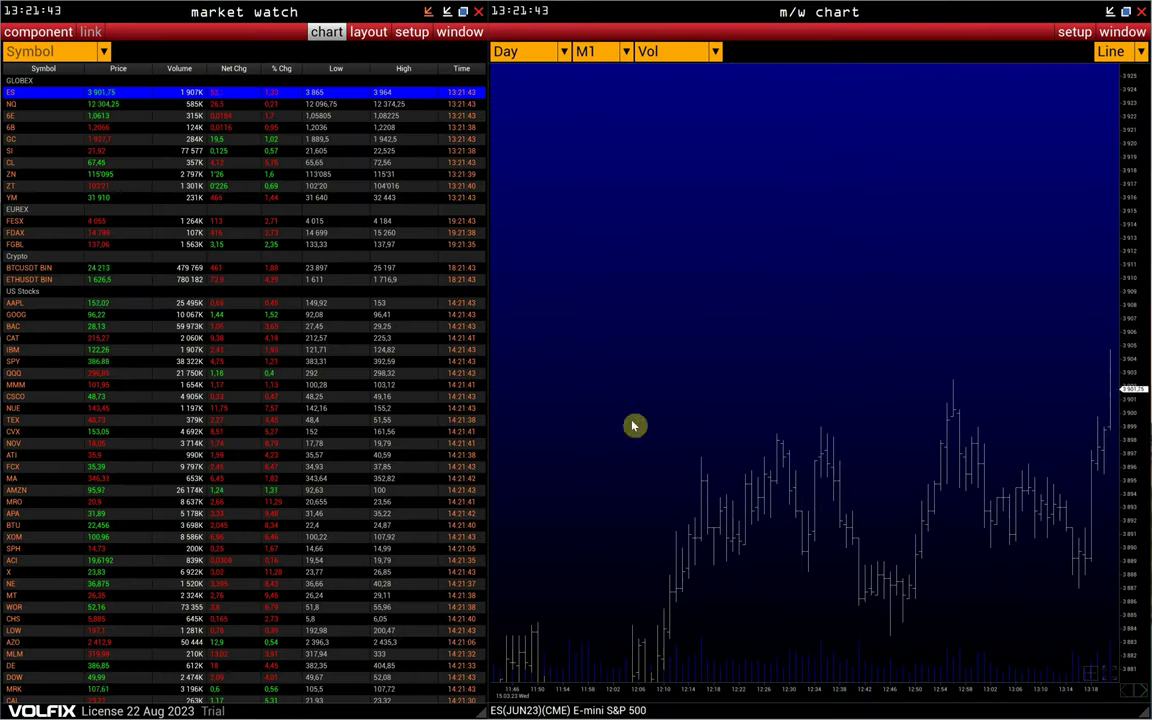
# - Add a new Chart window from the components list
pyautogui.click(44, 36)
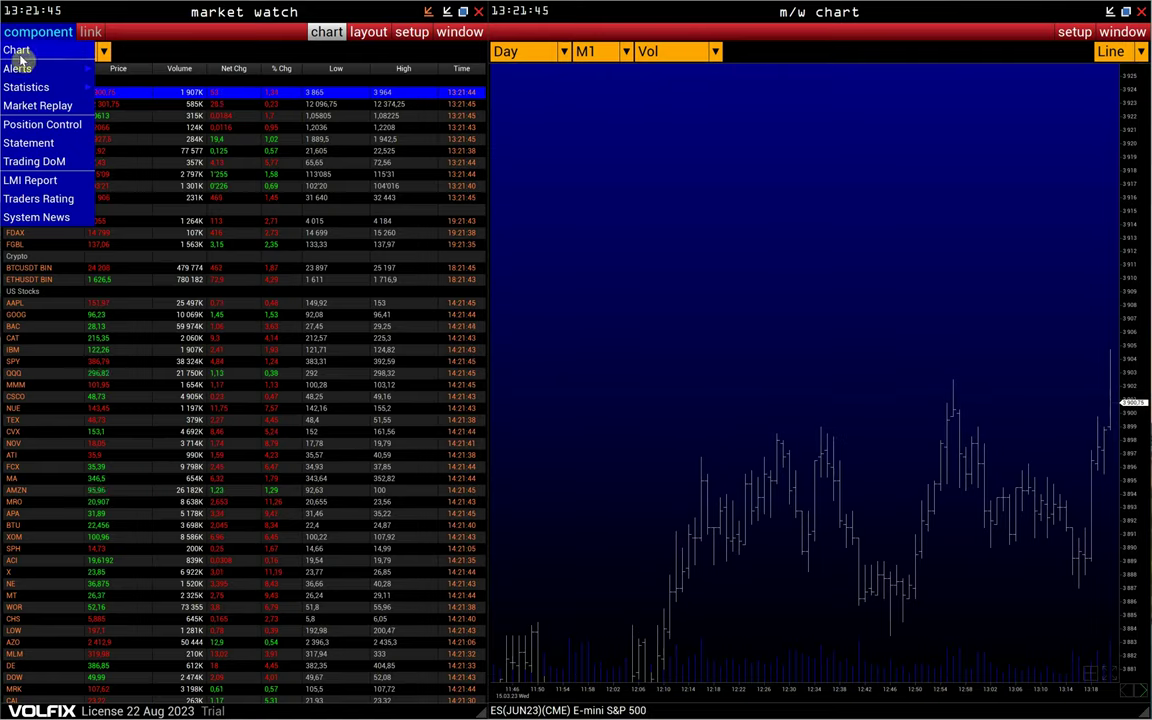
pyautogui.click(22, 50)
# - Maximize the chart and set symbol NQ, timeframe M5, and chart type Bar
pyautogui.click(854, 135)
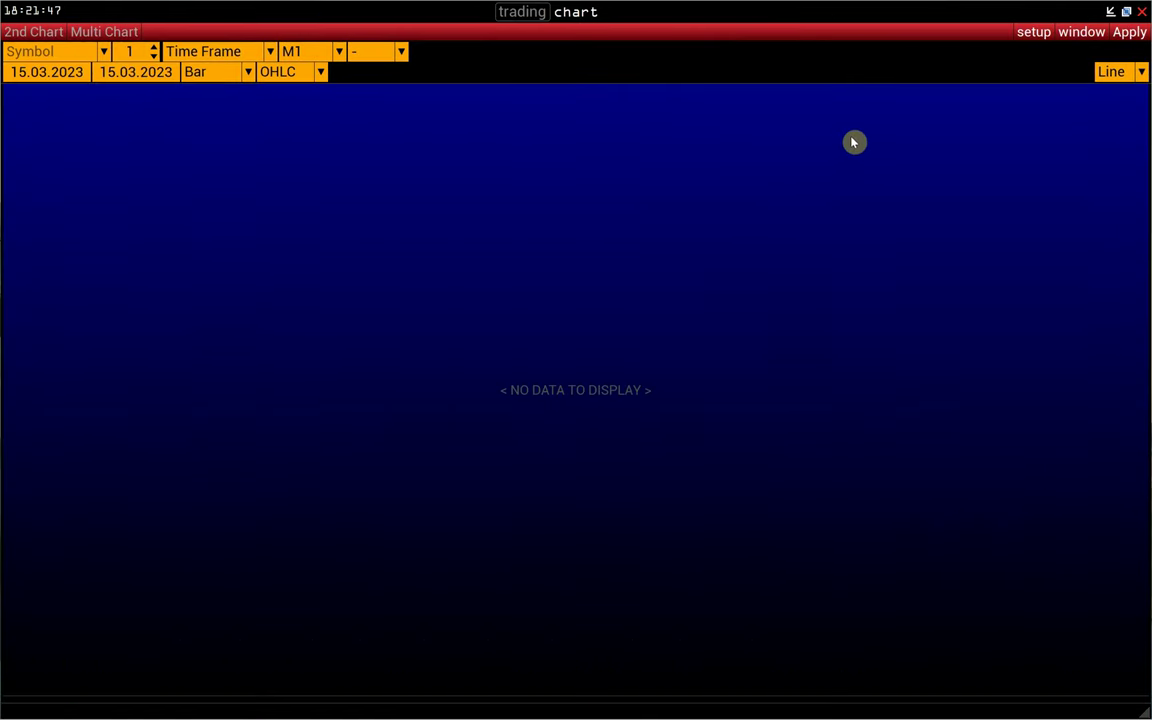
pyautogui.click(103, 51)
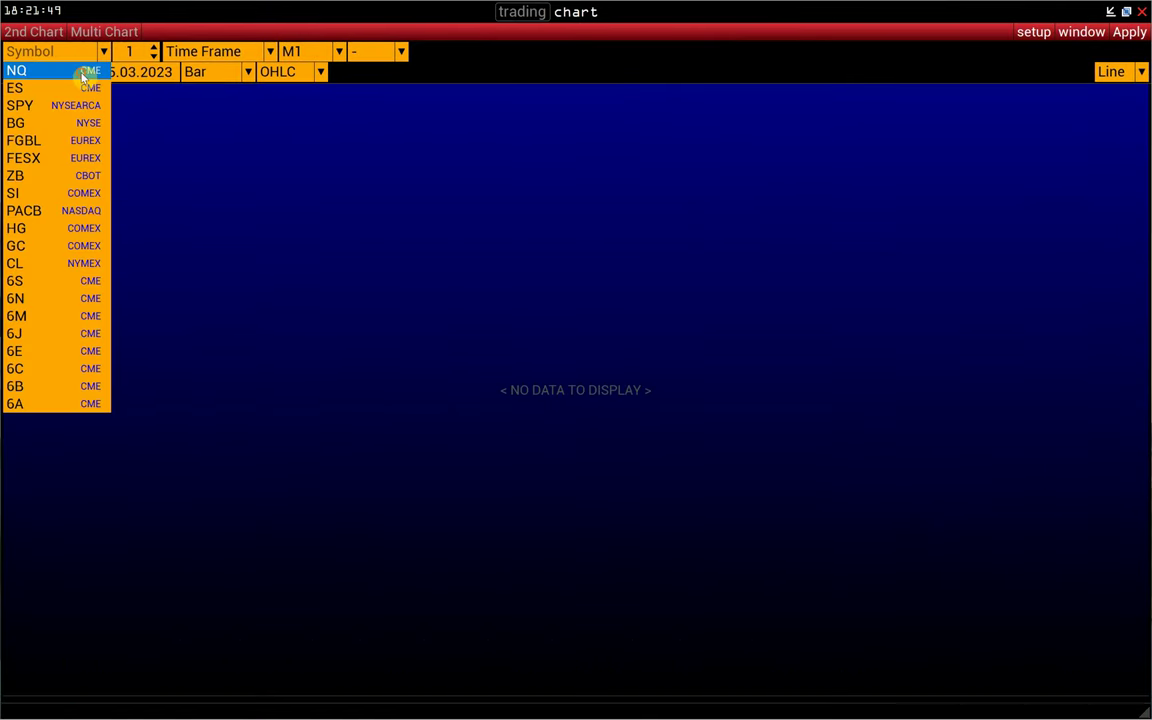
pyautogui.click(82, 70)
pyautogui.click(386, 53)
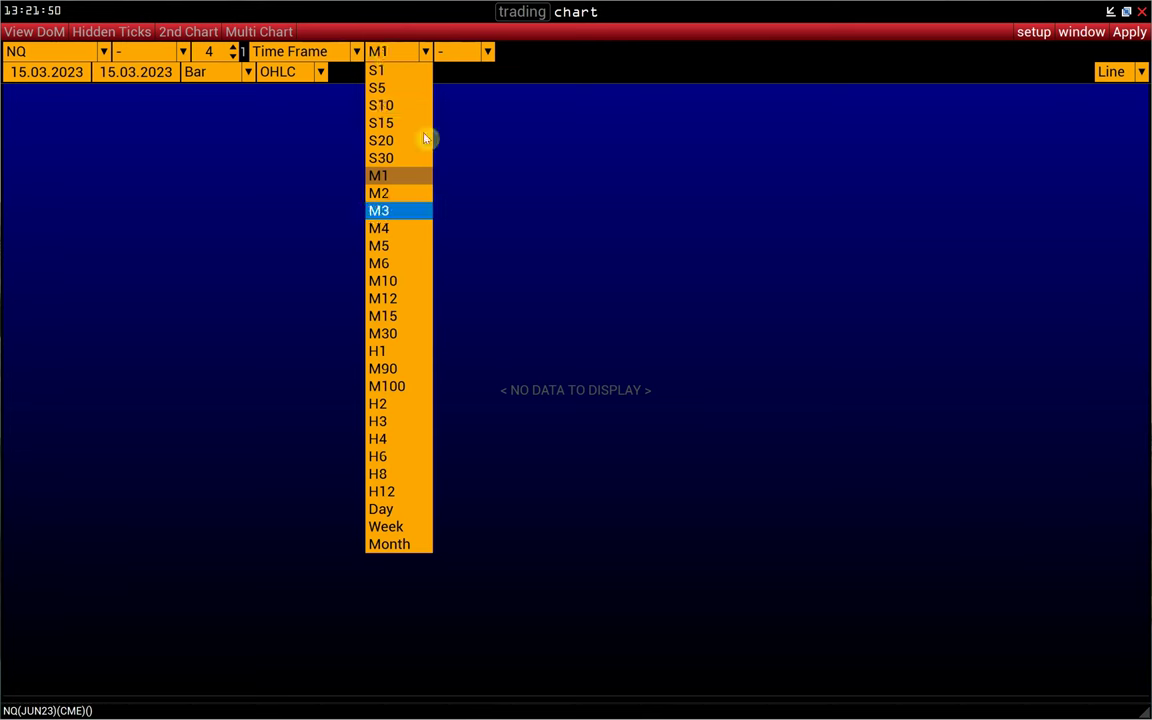
pyautogui.click(390, 244)
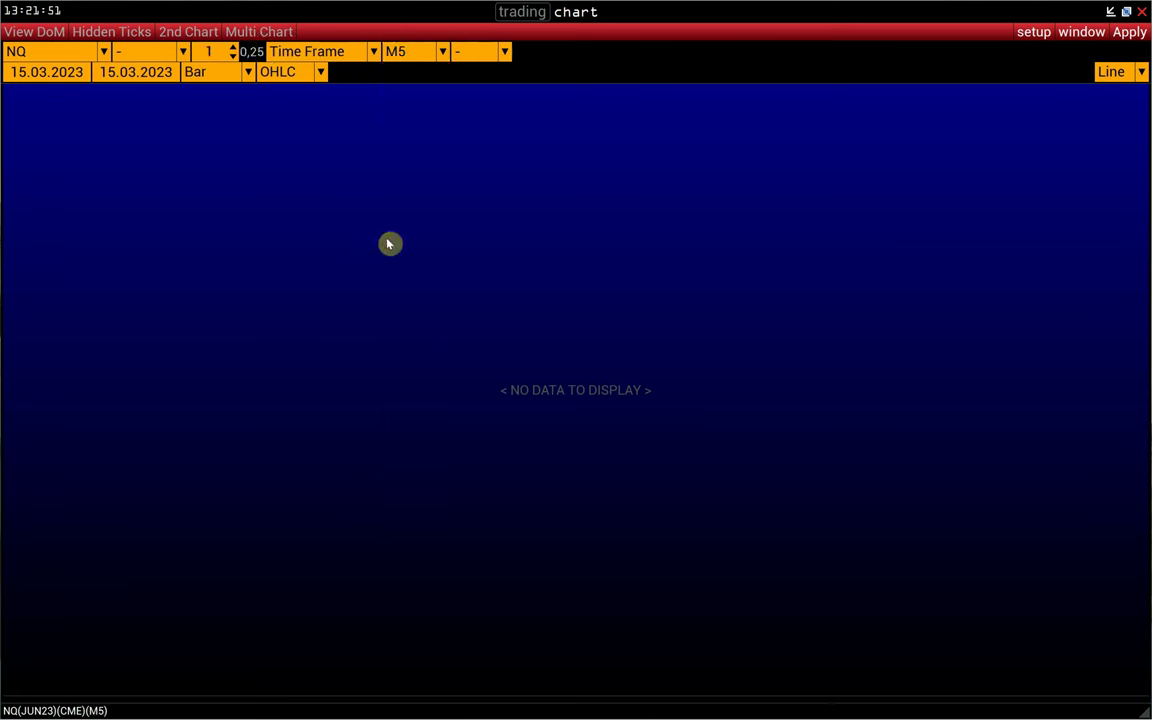
pyautogui.click(203, 77)
pyautogui.click(195, 88)
# - Load the NQ M5 data, switch the bars to HLMV style, and zoom into recent hours
pyautogui.click(1127, 33)
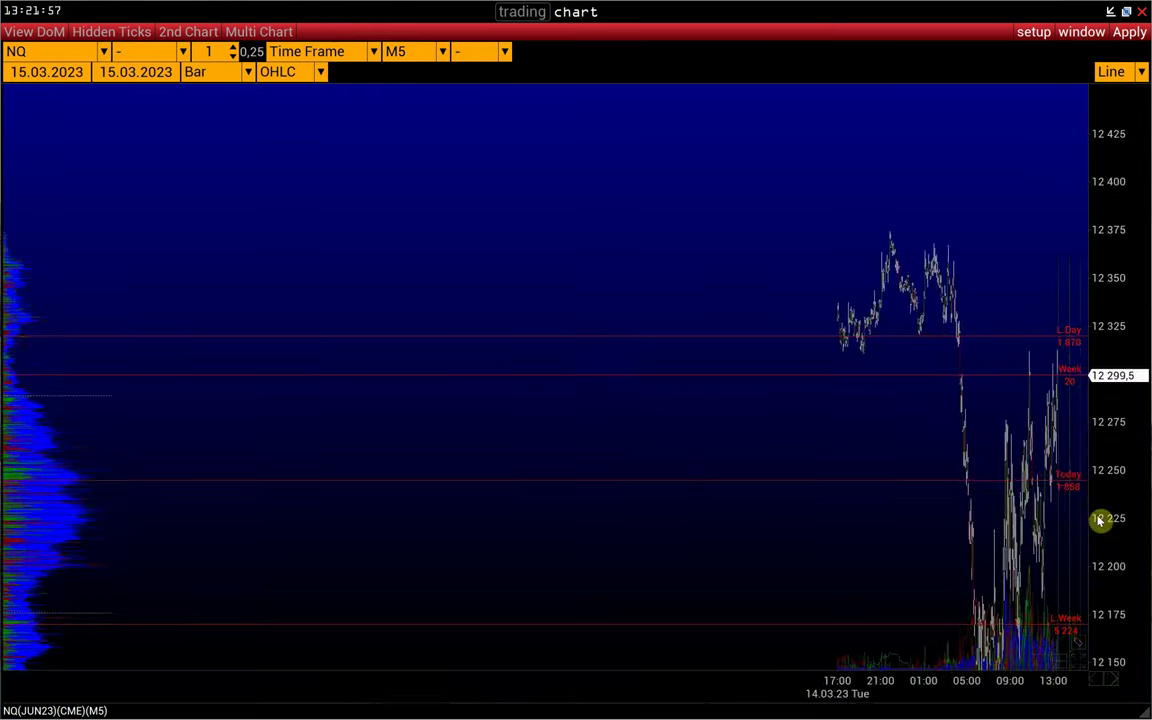
pyautogui.scroll(2, 1095, 676)
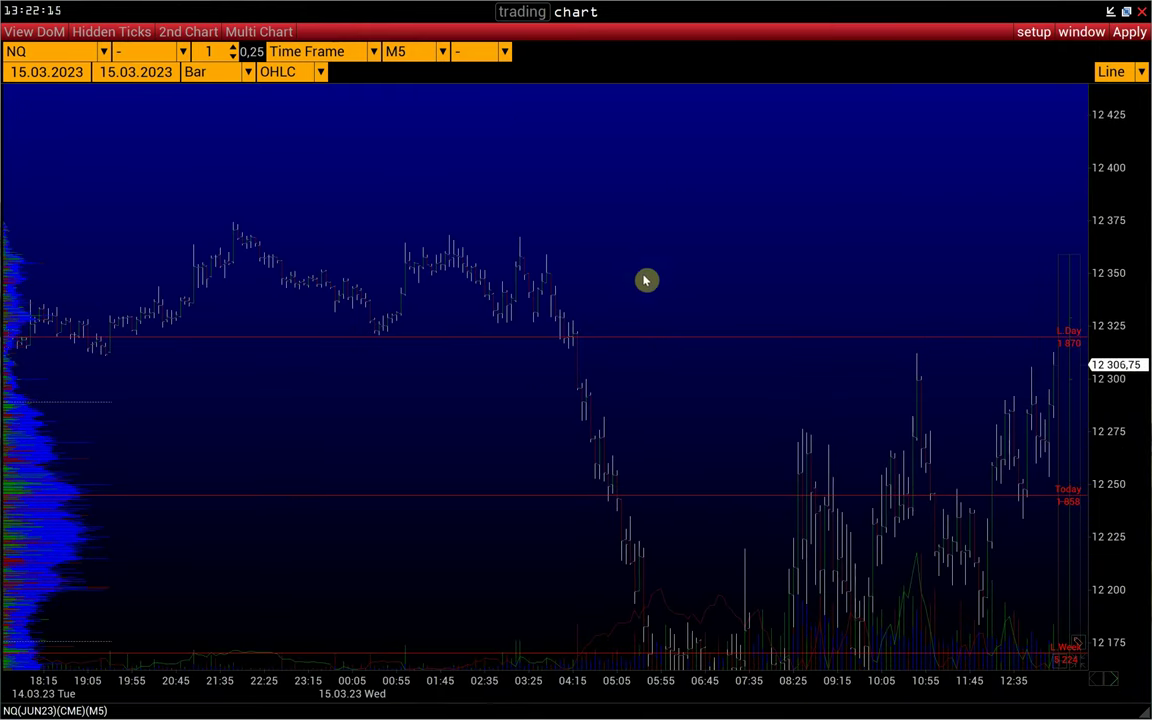
pyautogui.click(274, 78)
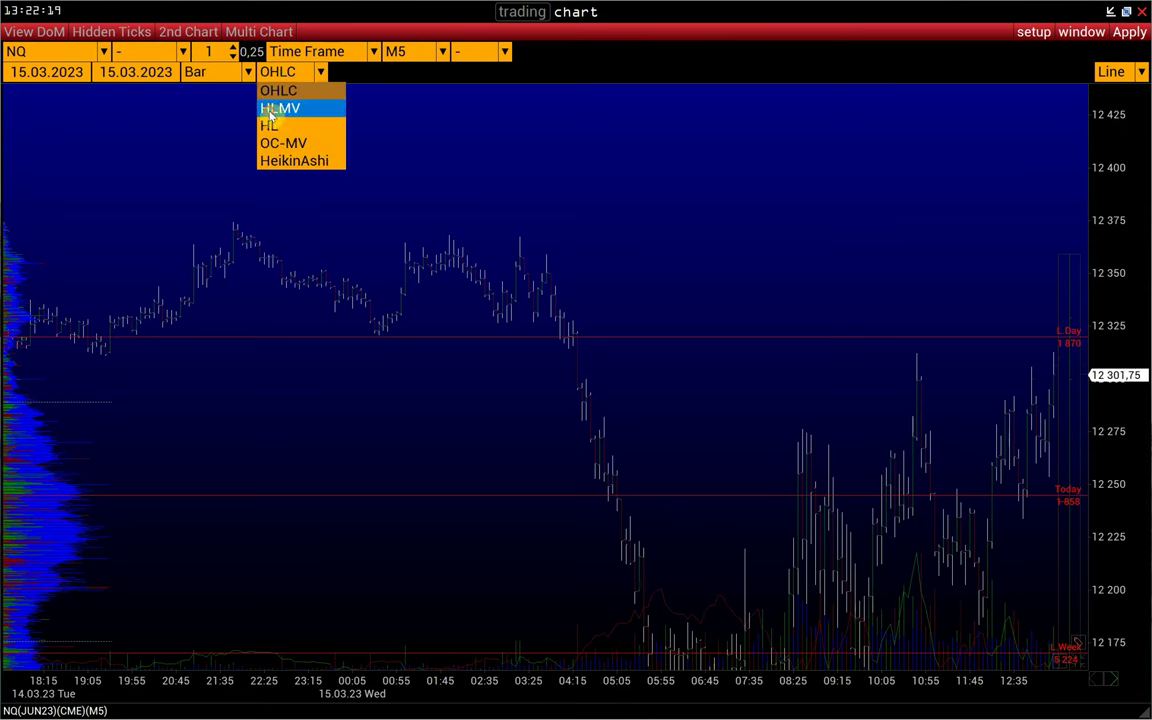
pyautogui.click(272, 108)
pyautogui.scroll(-3, 599, 301)
pyautogui.scroll(2, 703, 692)
pyautogui.moveTo(703, 692); pyautogui.dragTo(727, 405)
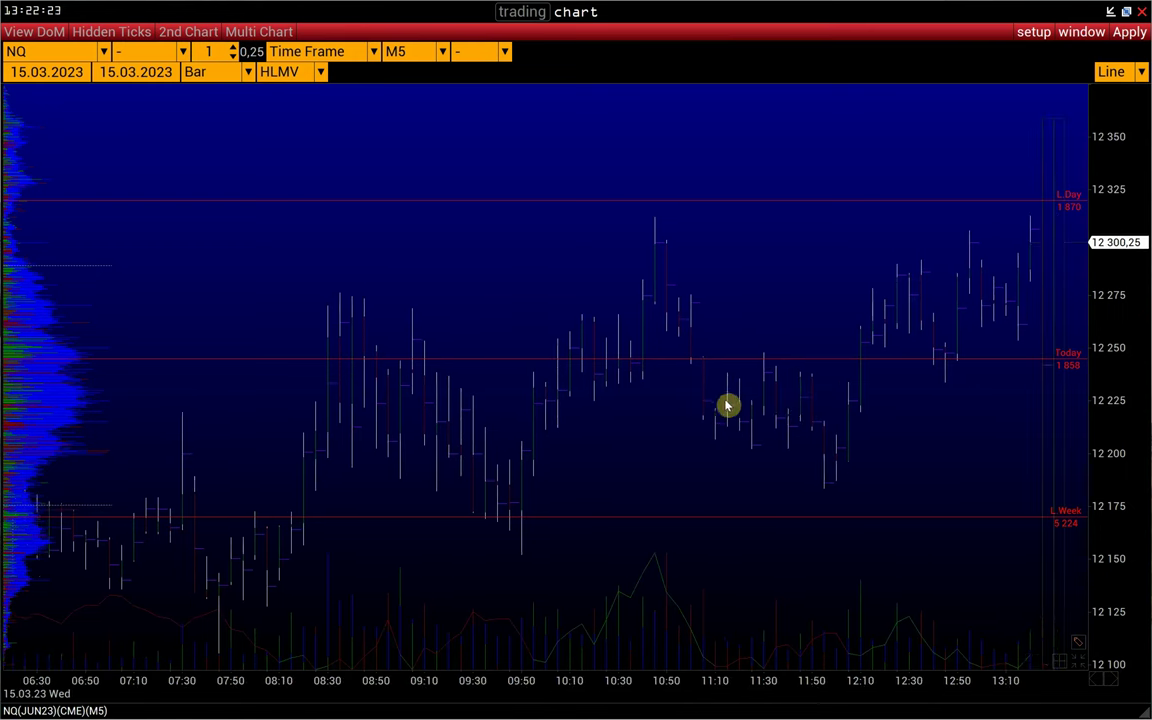
# - Try the HL, OC-MV and HeikinAshi bar styles, then return to OHLC and reset the view
pyautogui.click(319, 72)
pyautogui.click(287, 127)
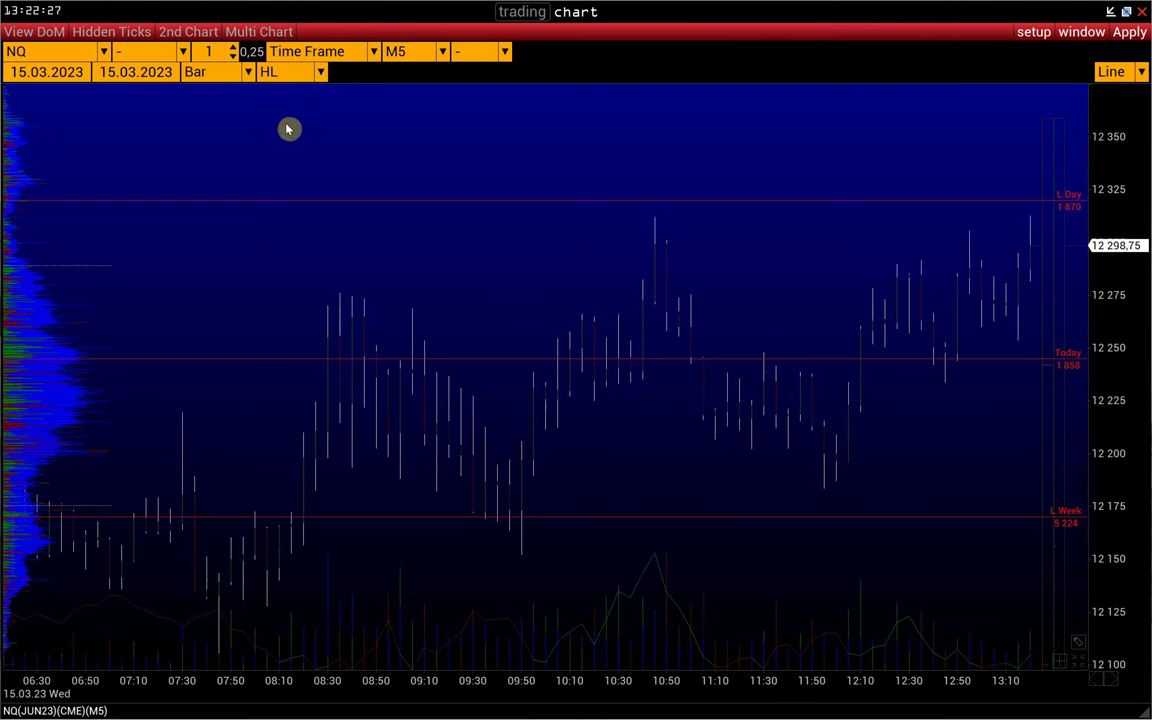
pyautogui.click(305, 78)
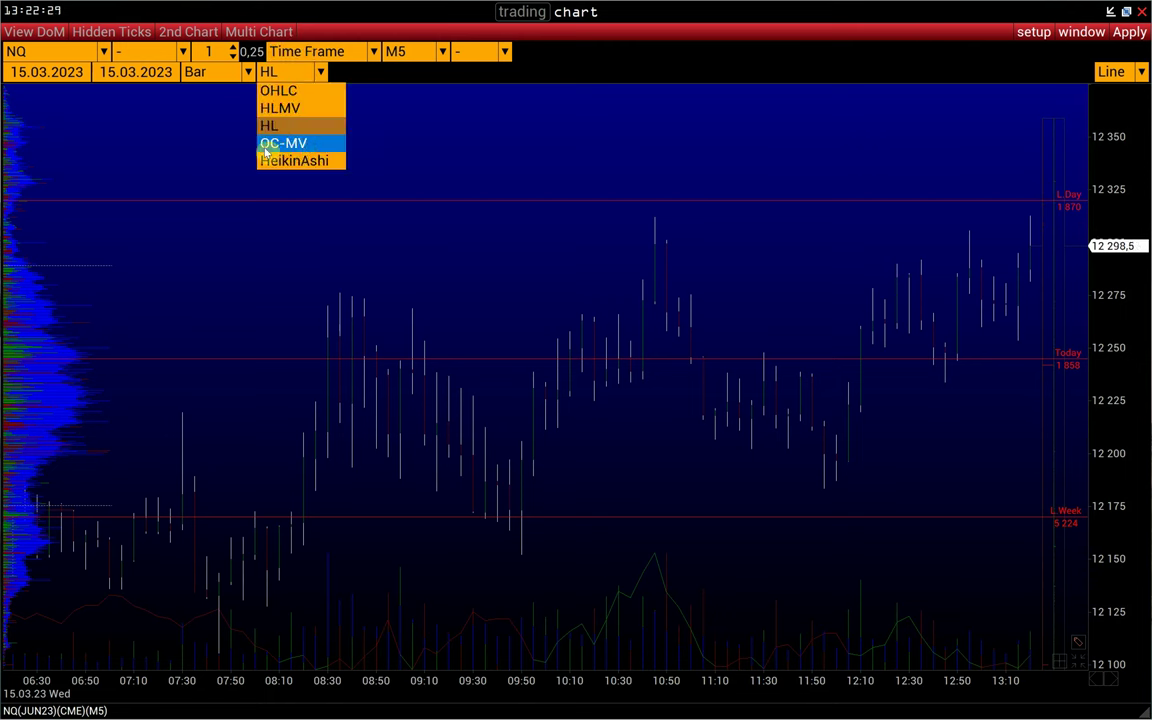
pyautogui.click(298, 146)
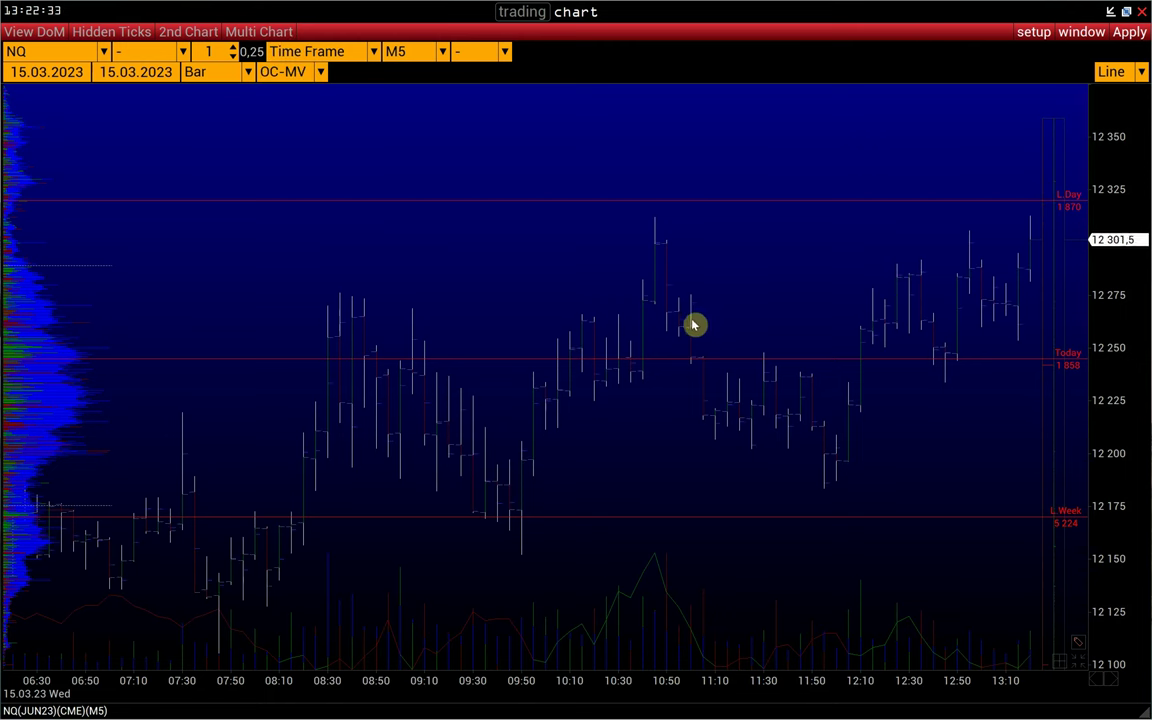
pyautogui.click(270, 72)
pyautogui.click(290, 161)
pyautogui.click(285, 72)
pyautogui.click(275, 90)
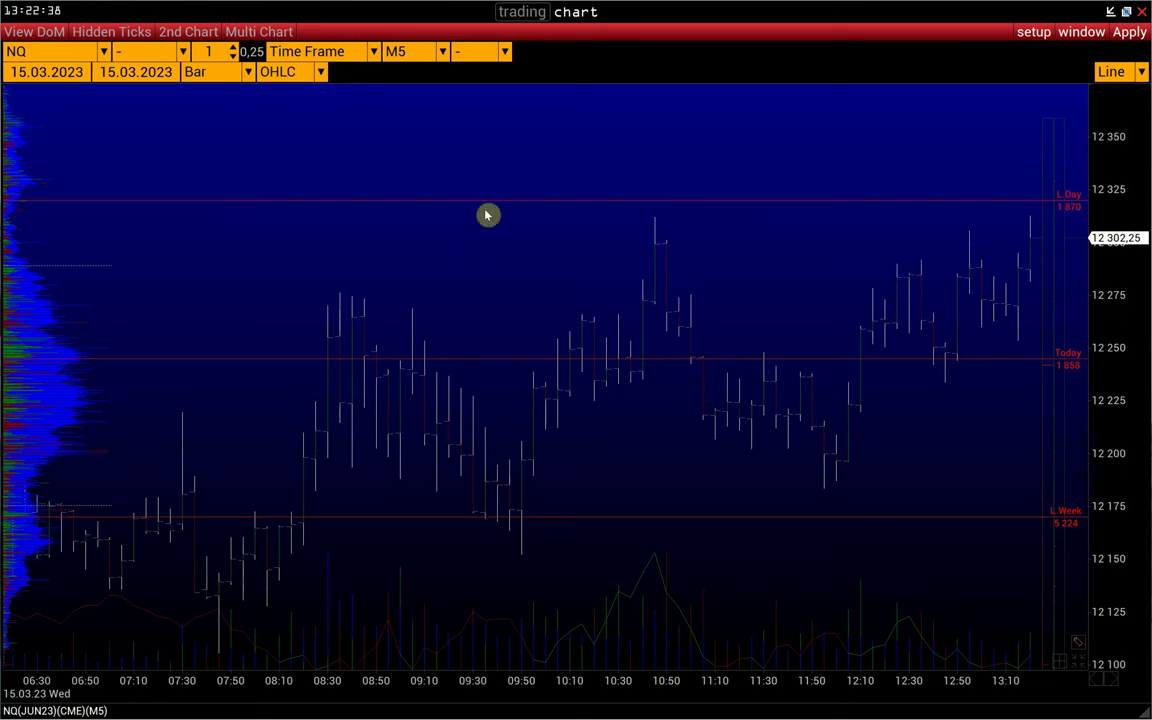
pyautogui.click(1078, 641)
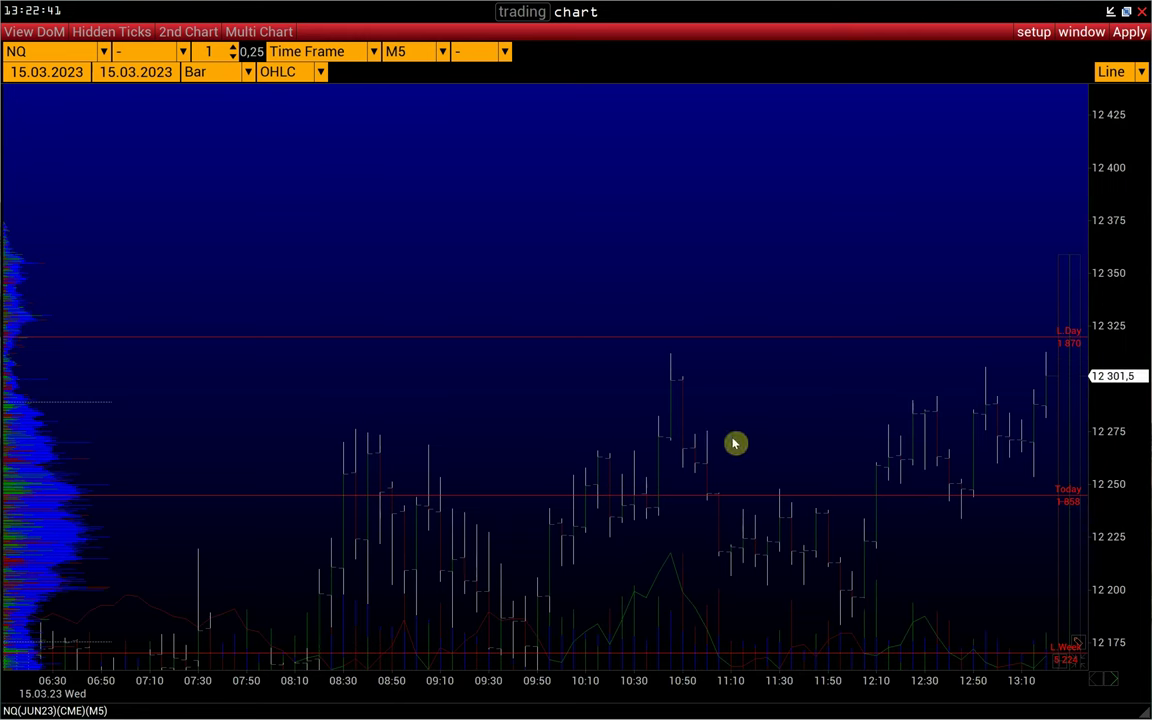
# - In Bar/Tick settings, turn Bar Side Color off and make bar/tick/line colour grey
pyautogui.click(1025, 31)
pyautogui.moveTo(972, 133)
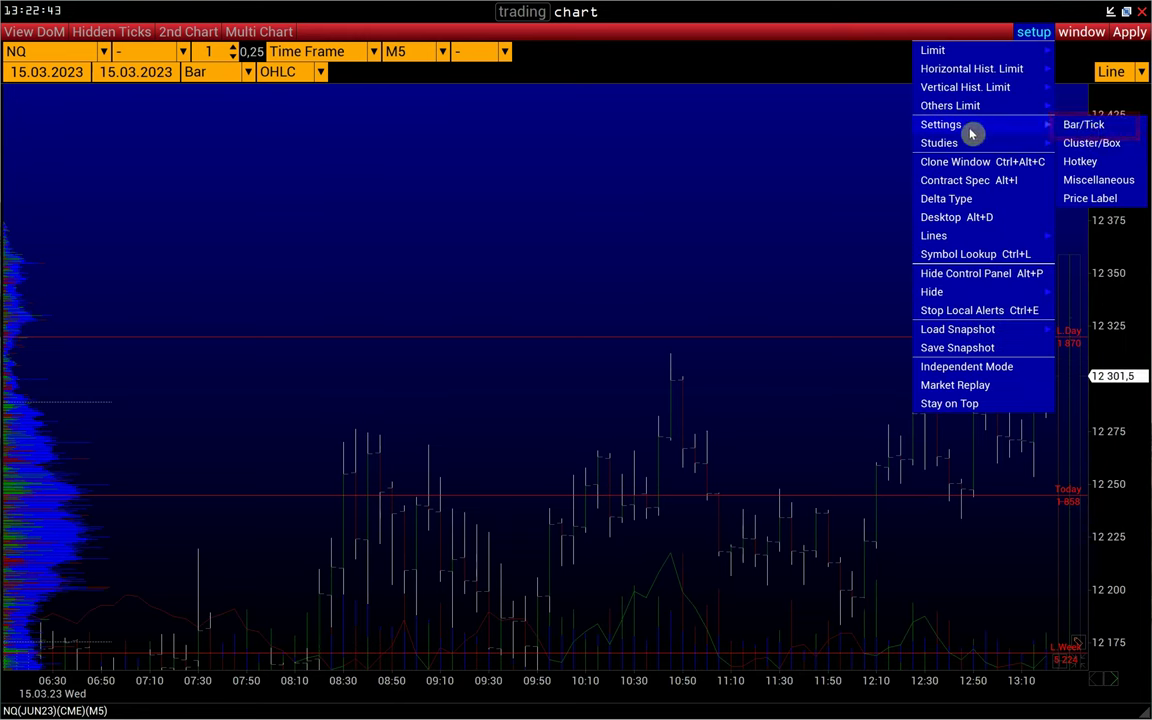
pyautogui.click(1080, 128)
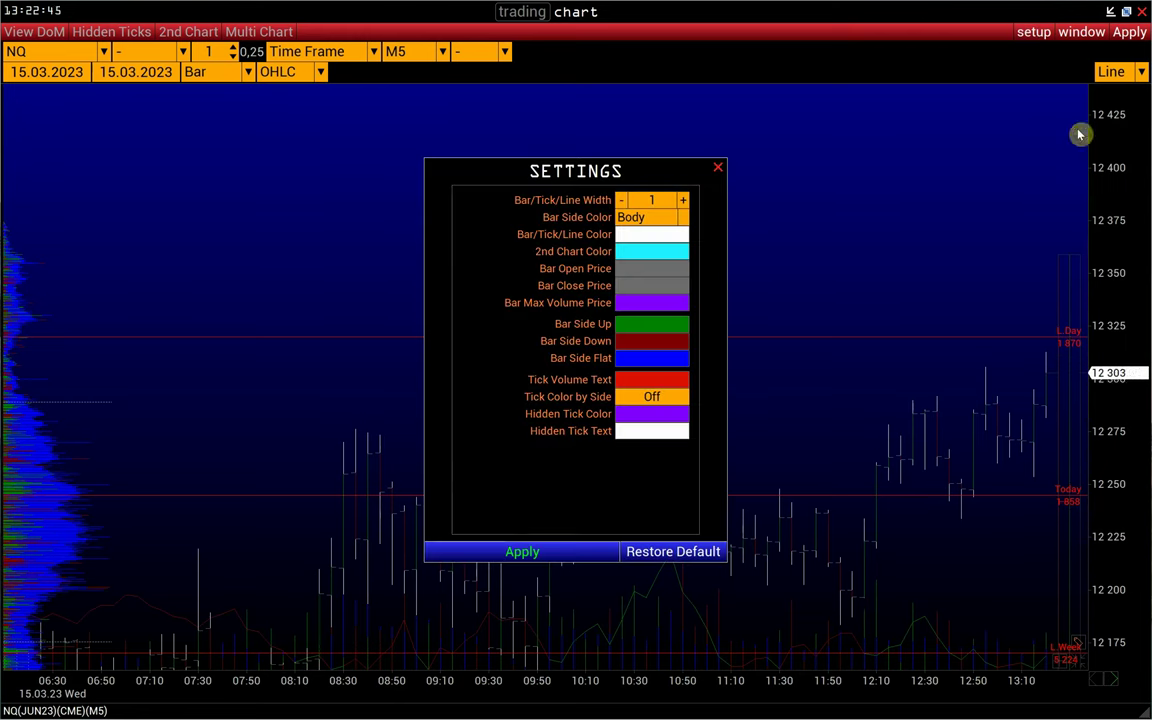
pyautogui.click(638, 224)
pyautogui.click(634, 246)
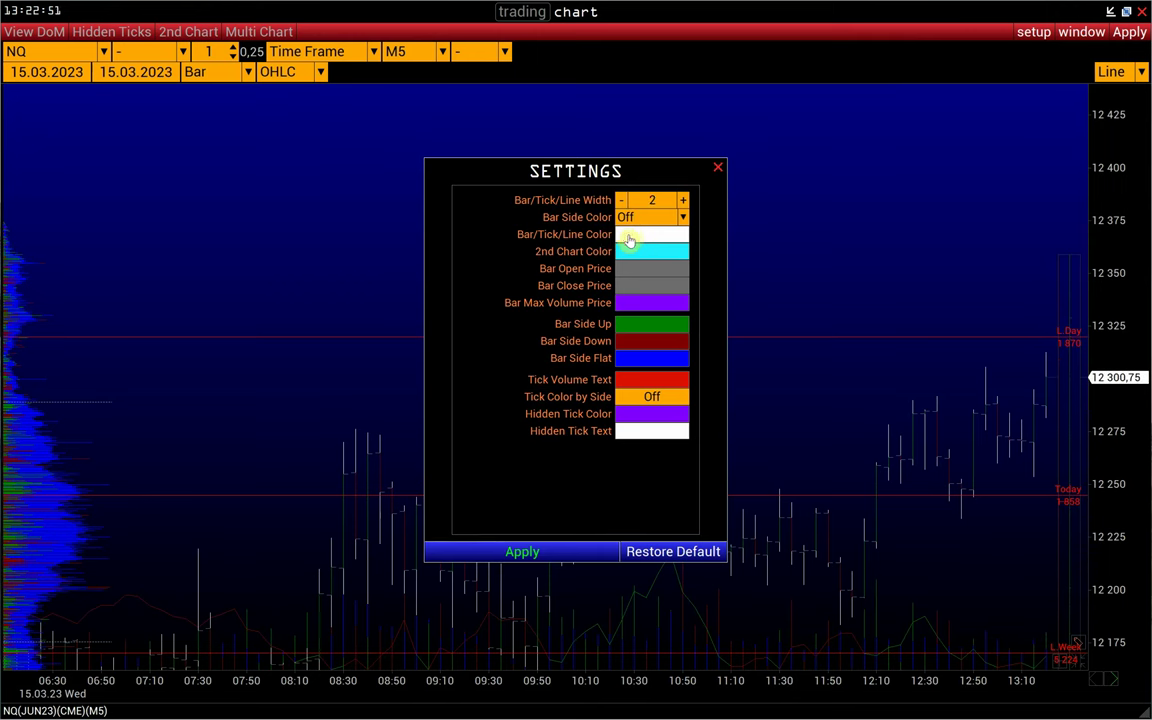
pyautogui.click(629, 241)
pyautogui.click(635, 329)
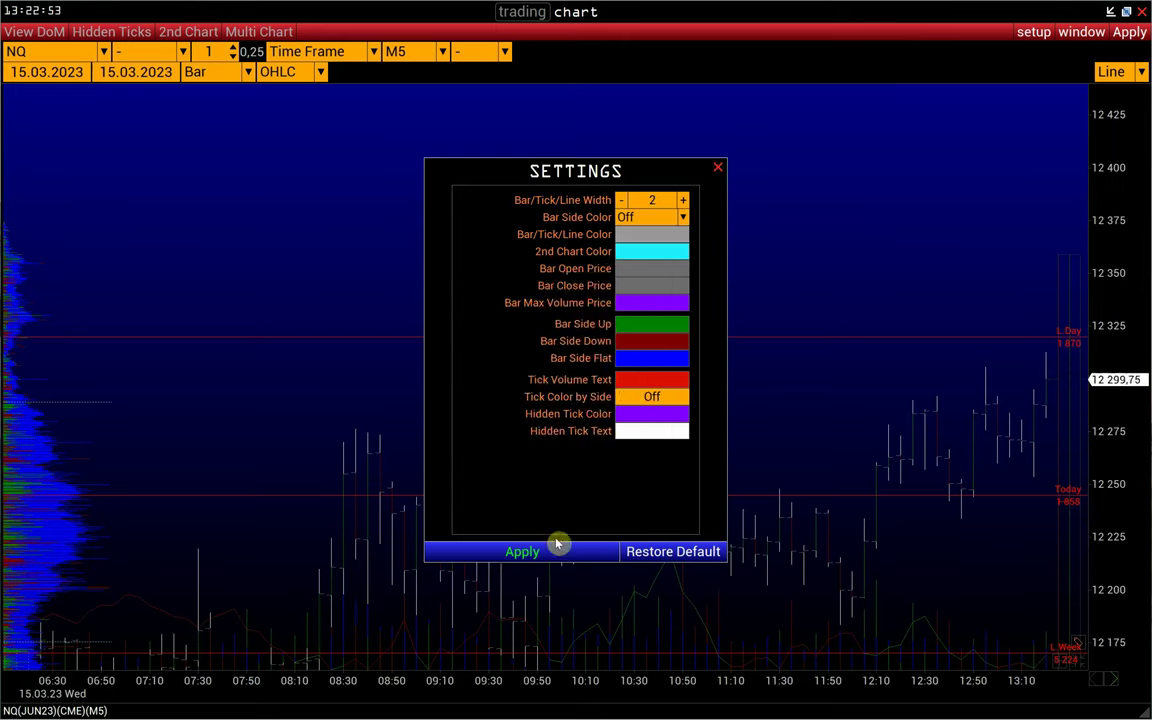
pyautogui.click(558, 543)
# - Reopen the Bar/Tick settings and apply them again
pyautogui.click(1033, 31)
pyautogui.moveTo(981, 121)
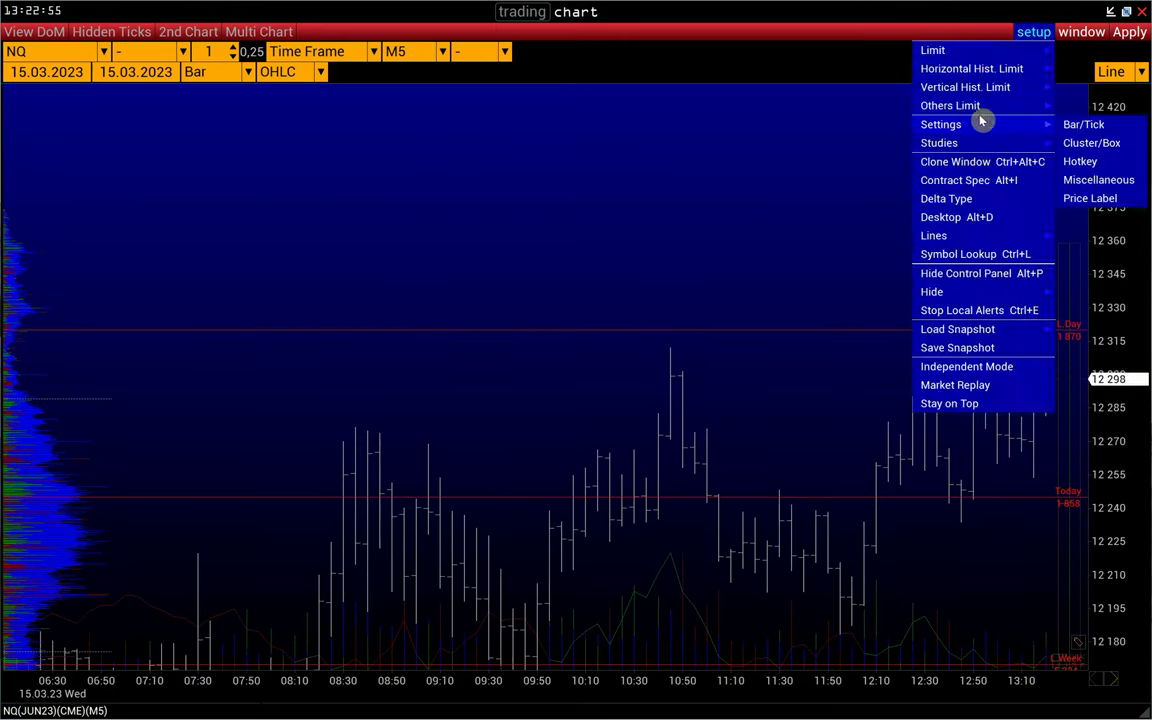
pyautogui.click(1084, 124)
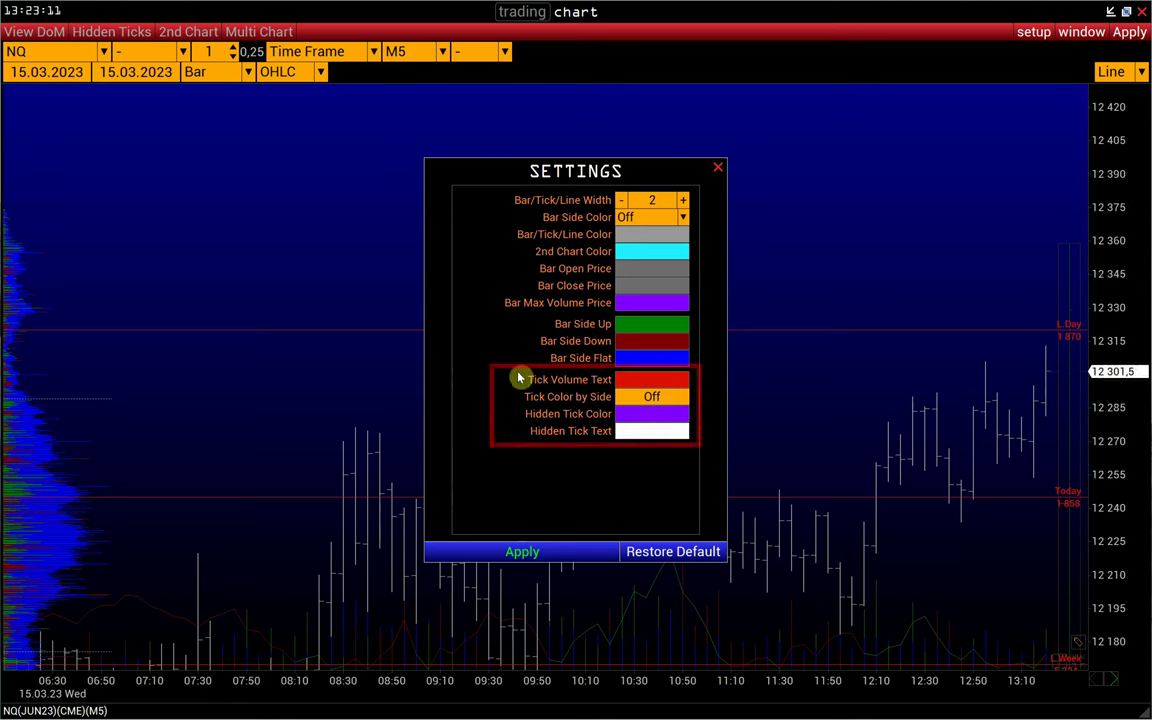
pyautogui.click(549, 551)
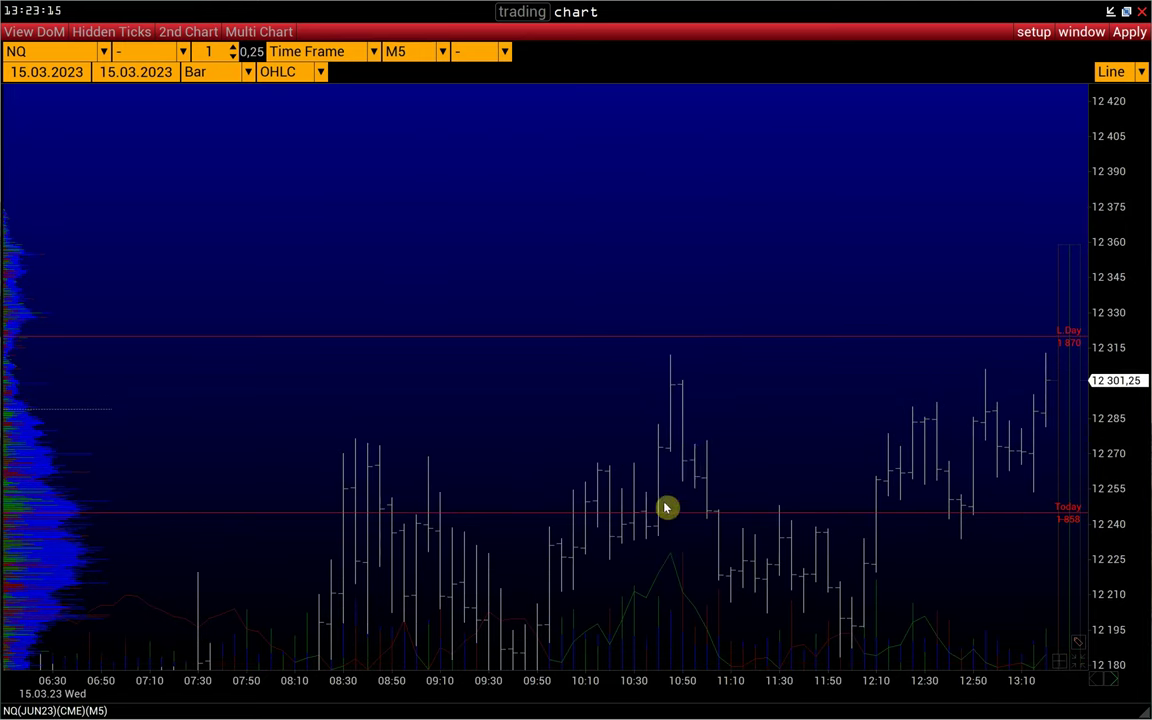
# - Set Background 1 to grey and Background 2 to black in Miscellaneous settings
pyautogui.click(1030, 36)
pyautogui.moveTo(987, 121)
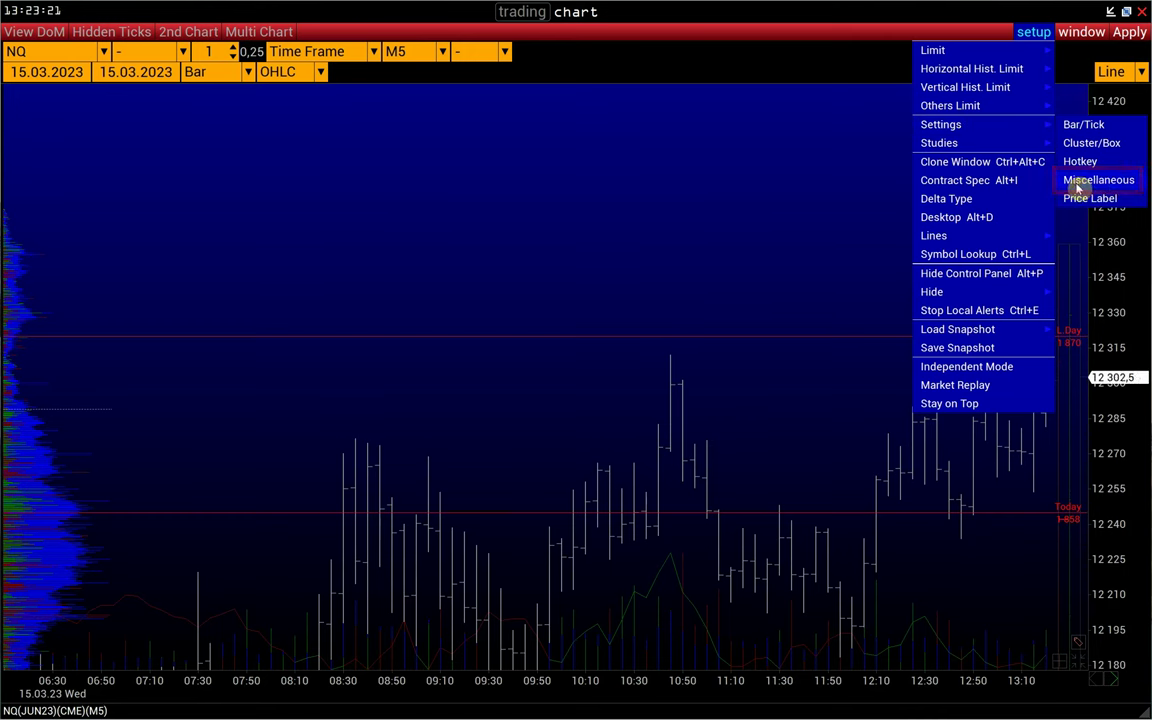
pyautogui.click(1078, 188)
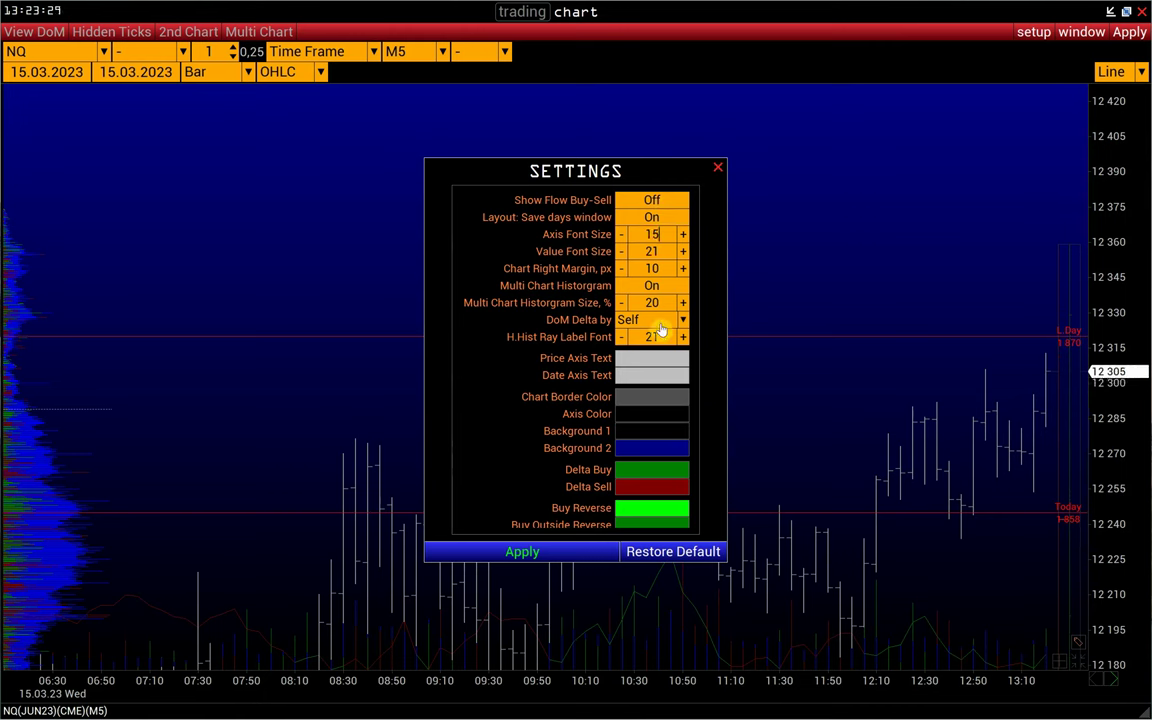
pyautogui.click(645, 436)
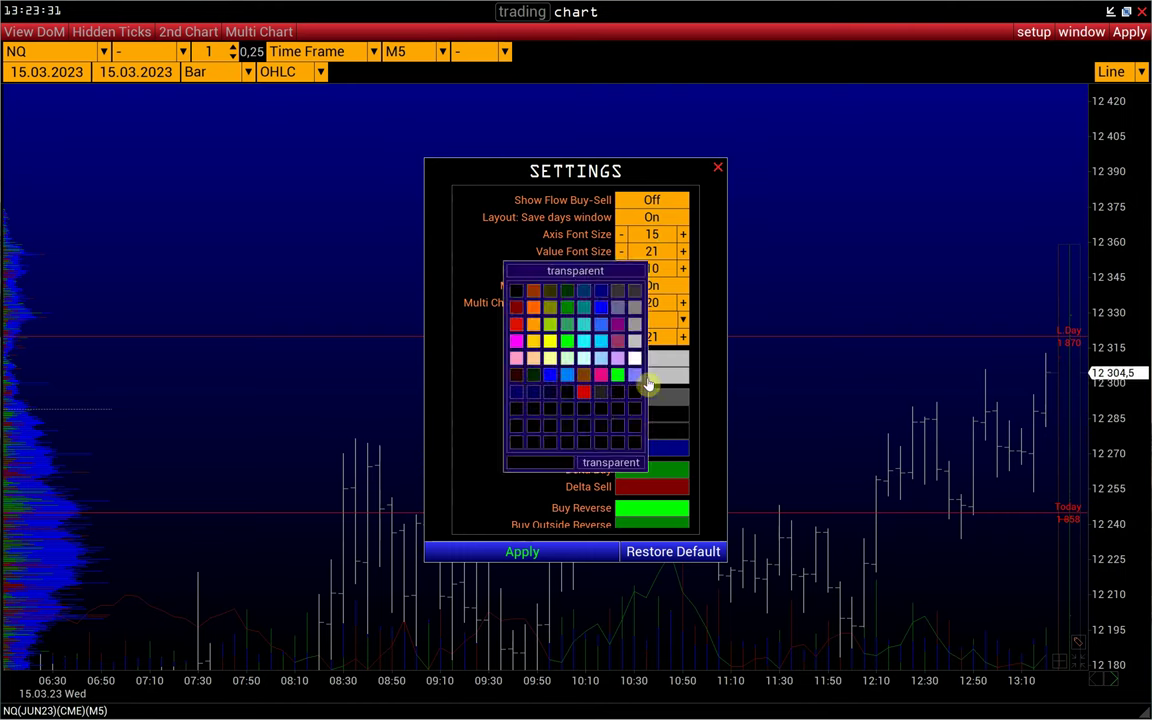
pyautogui.click(635, 291)
pyautogui.click(648, 433)
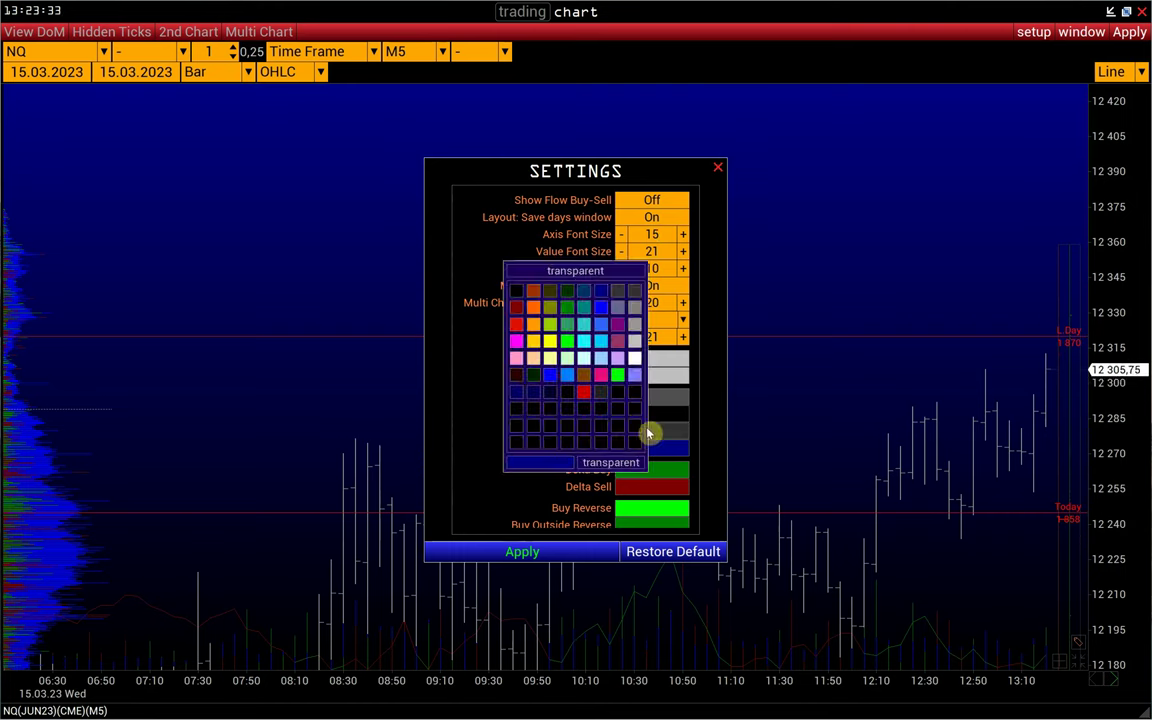
pyautogui.click(516, 291)
pyautogui.scroll(-5, 636, 470)
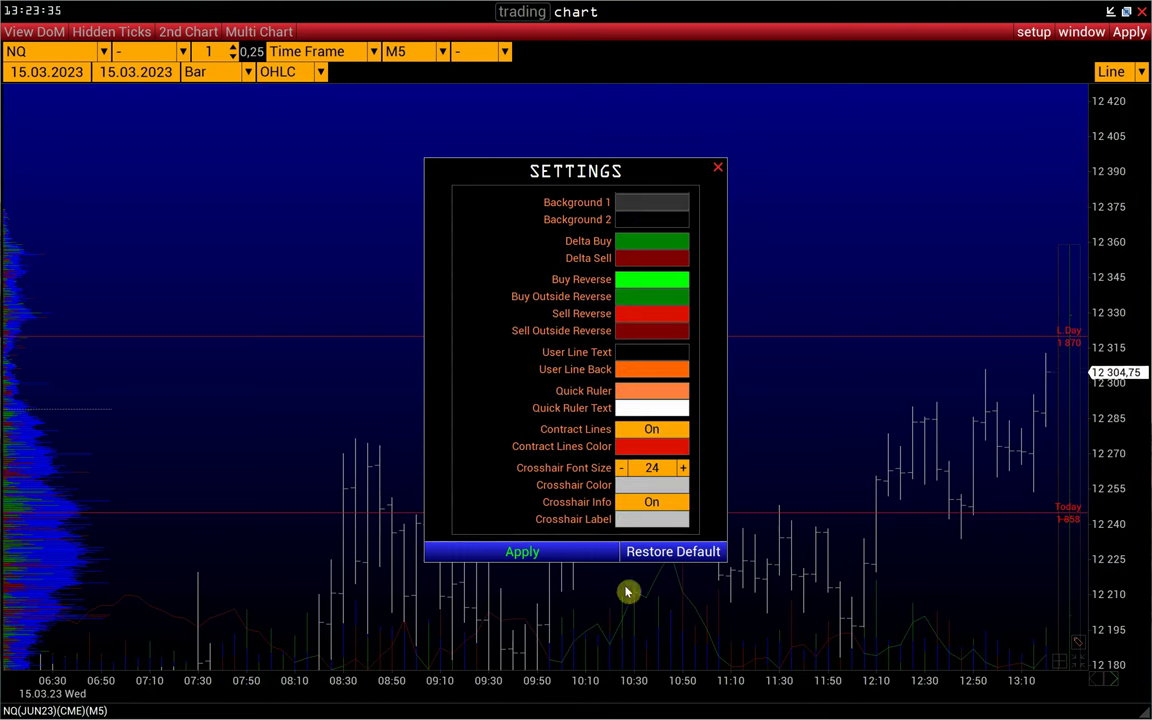
pyautogui.click(558, 552)
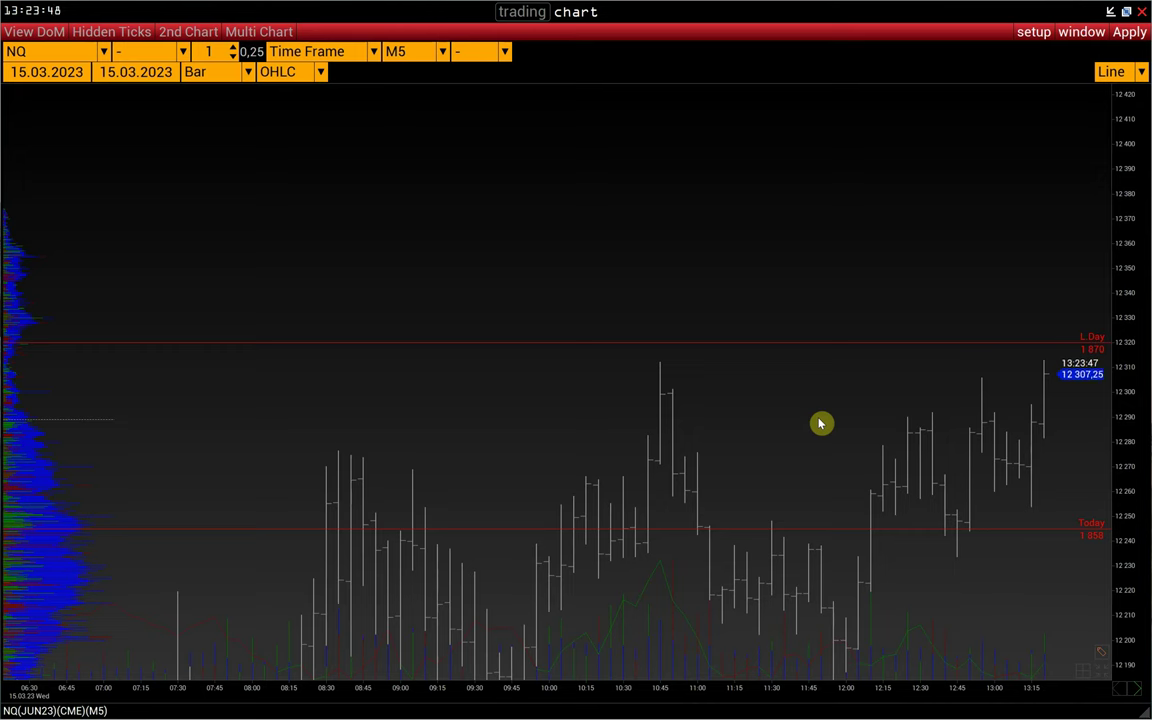
# - Open the Delta Limit settings and move the dialog to the top left
pyautogui.click(1035, 33)
pyautogui.moveTo(1018, 55)
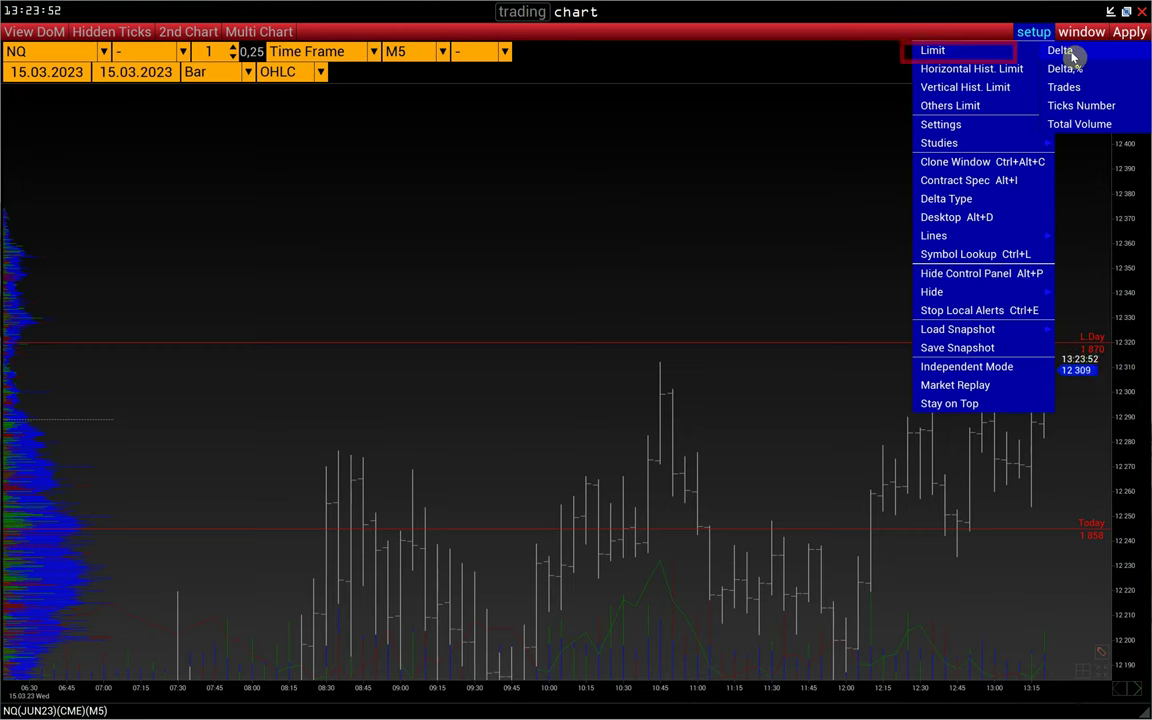
pyautogui.click(1066, 55)
pyautogui.moveTo(689, 213); pyautogui.dragTo(464, 110)
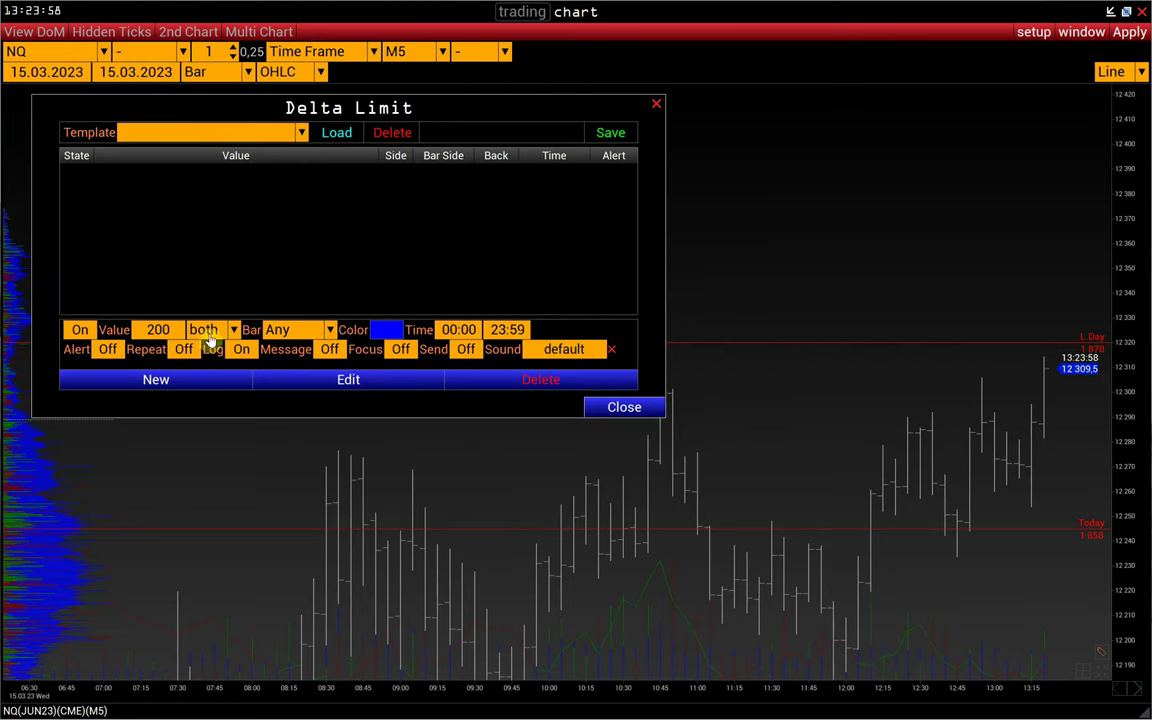
# - Add a green buy-side delta limit of 200 and close the Delta Limit dialog
pyautogui.click(210, 330)
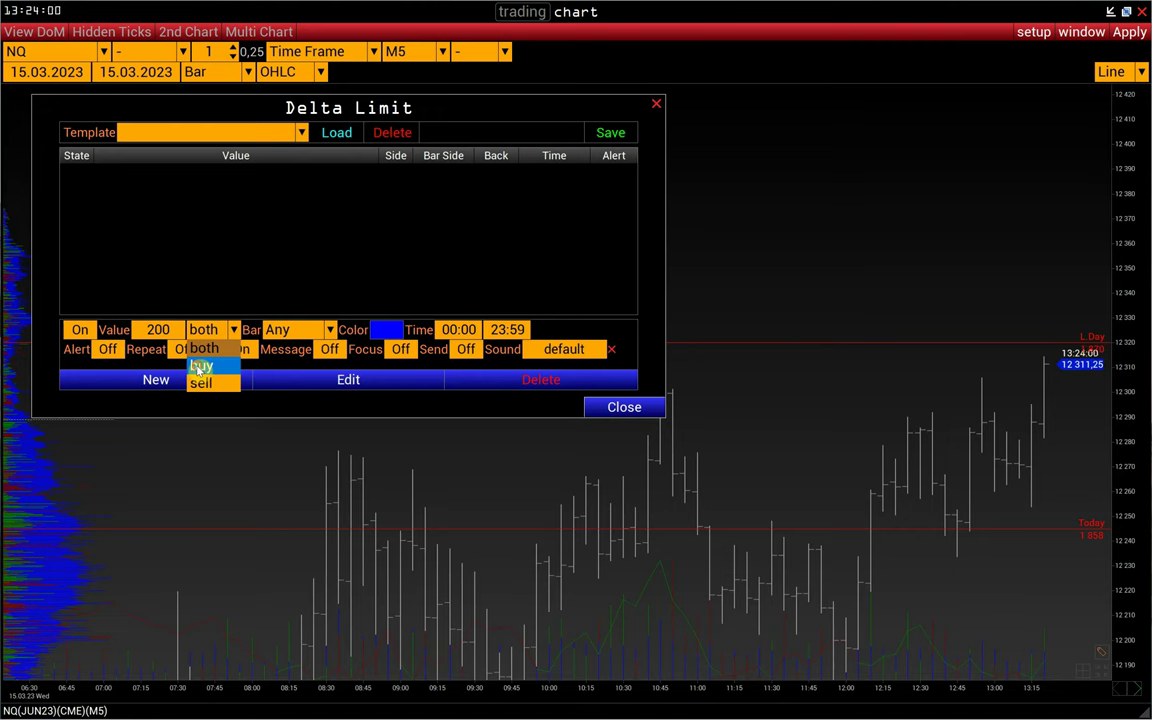
pyautogui.click(200, 367)
pyautogui.click(386, 329)
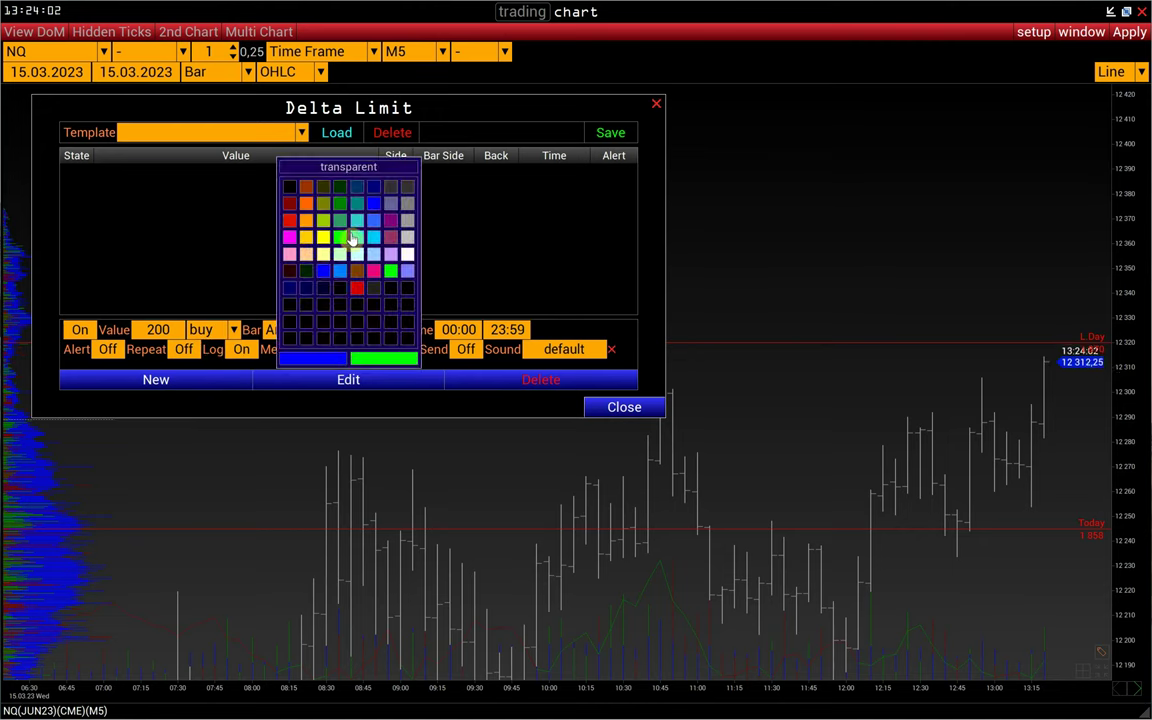
pyautogui.click(350, 238)
pyautogui.click(218, 378)
pyautogui.click(622, 411)
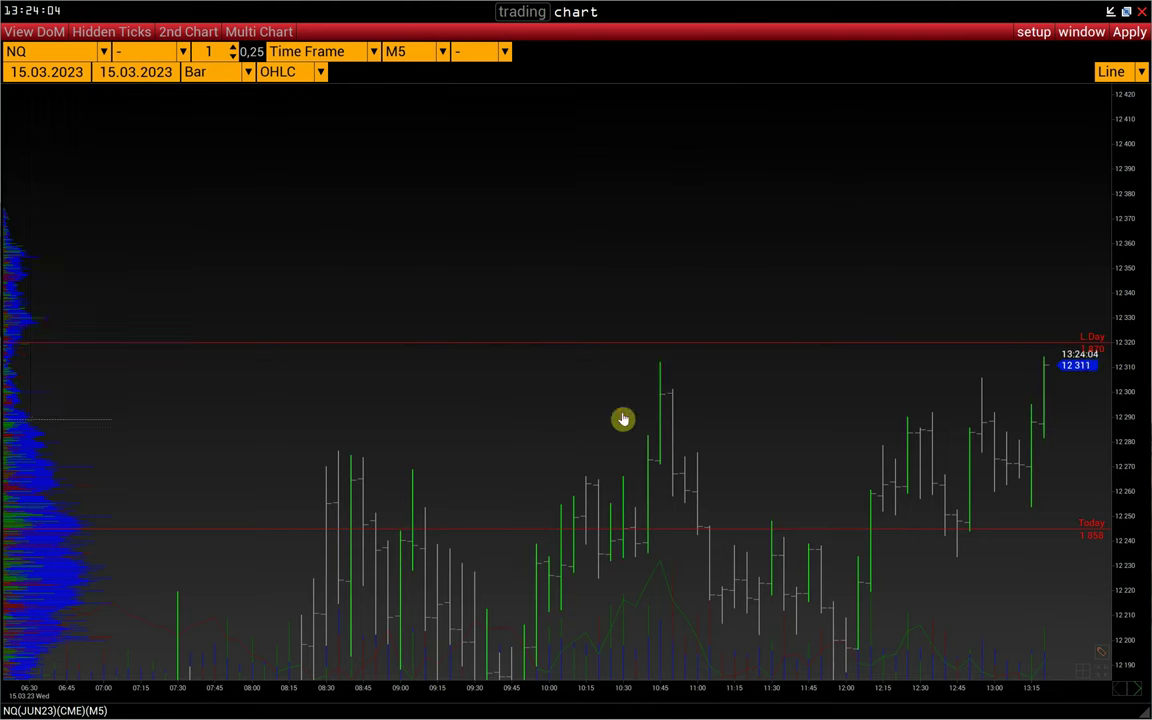
pyautogui.scroll(-3, 699, 684)
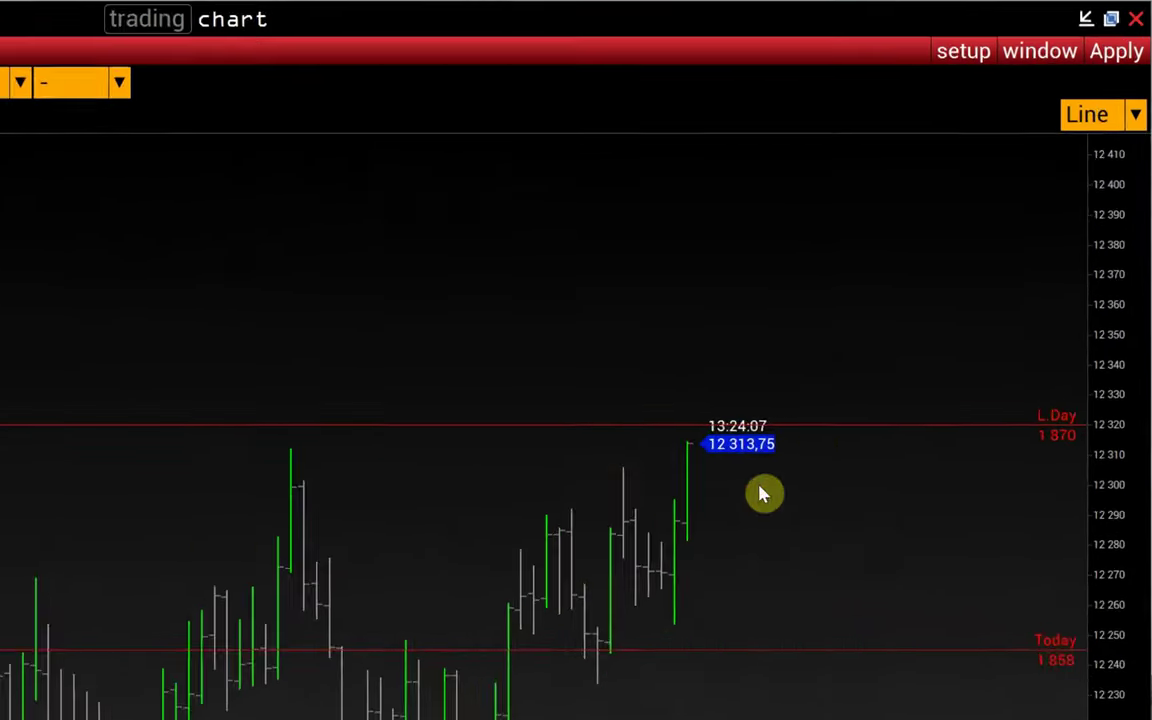
pyautogui.click(961, 56)
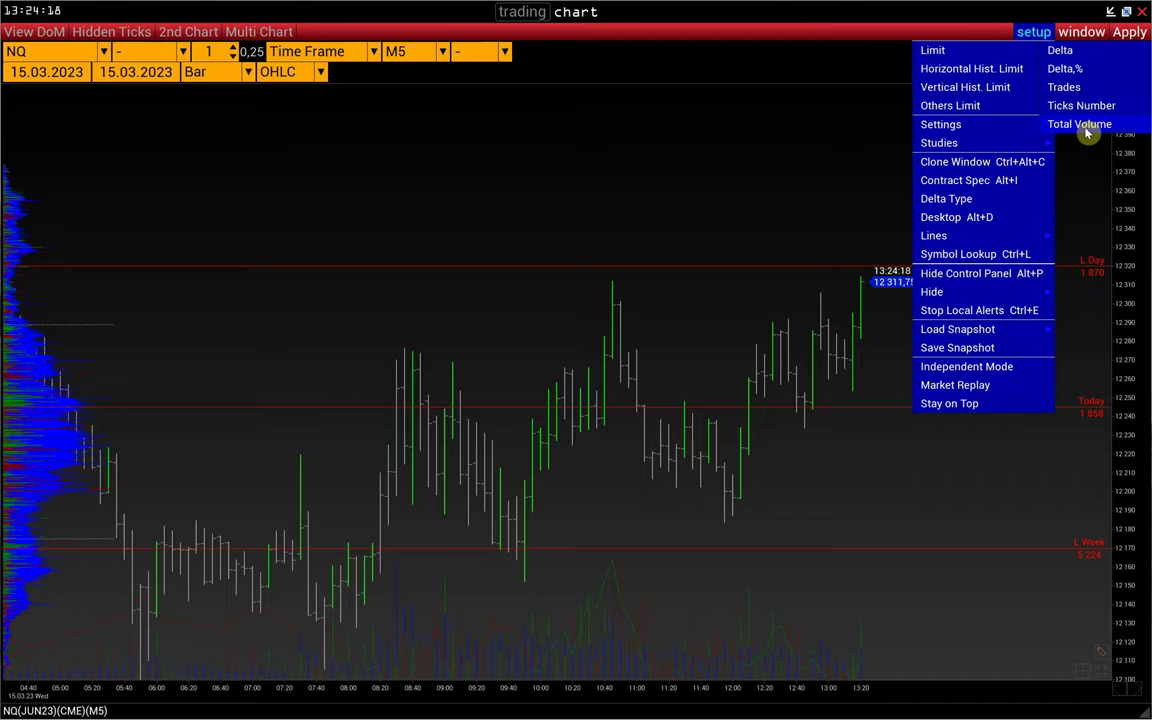
# - Overlay ES as the 2nd Chart symbol with 0,25 tick size and apply
pyautogui.click(1088, 130)
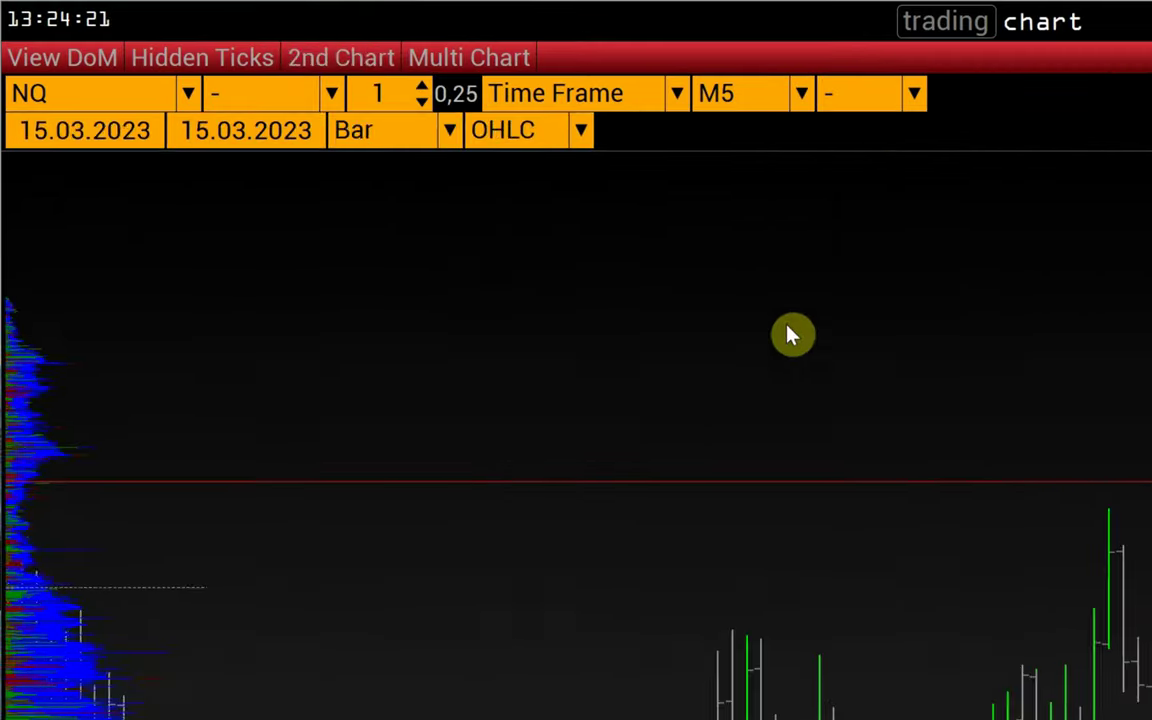
pyautogui.click(315, 62)
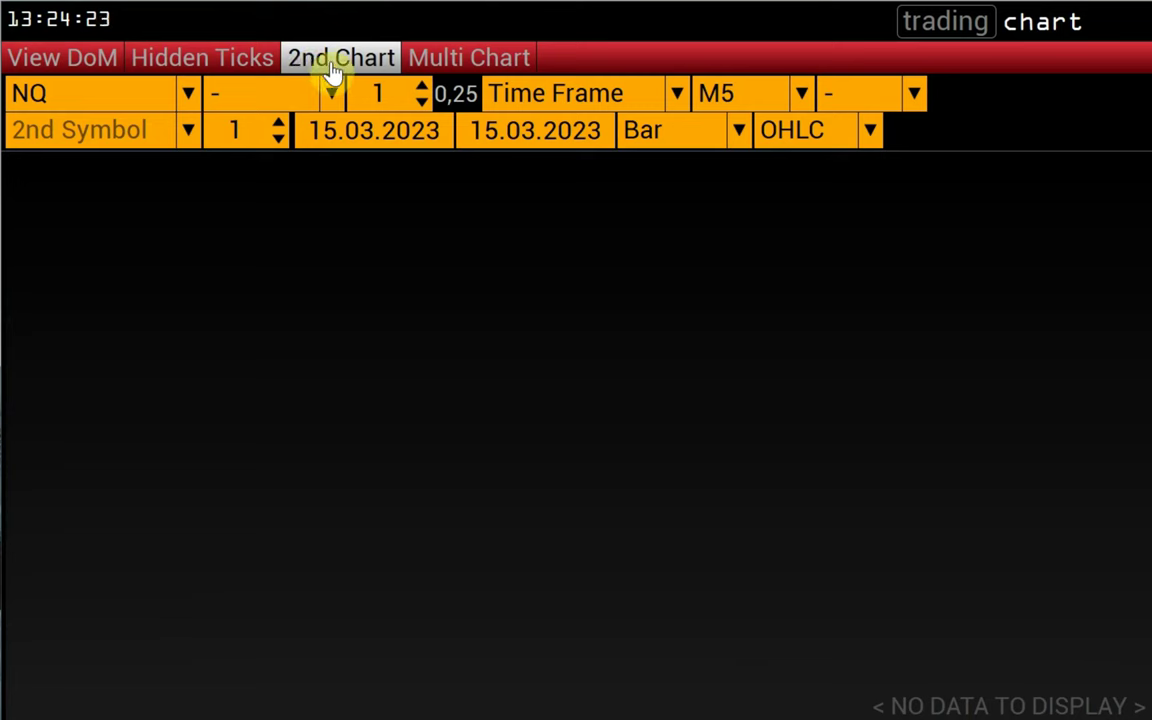
pyautogui.click(188, 140)
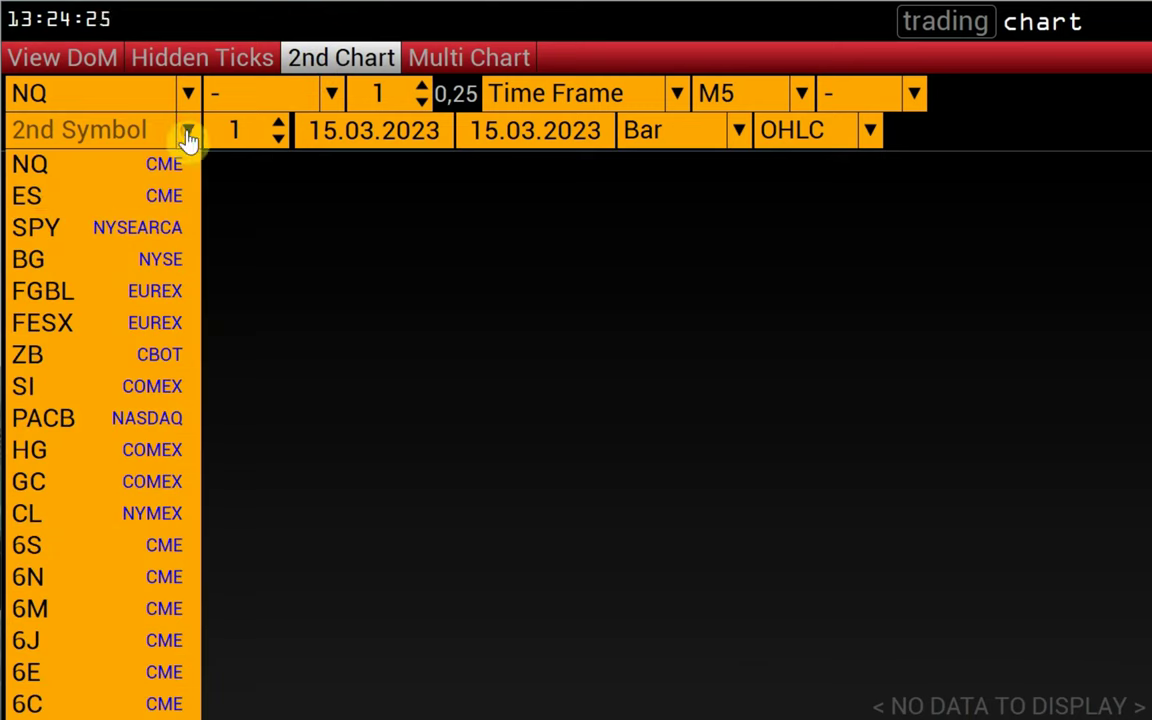
pyautogui.click(85, 193)
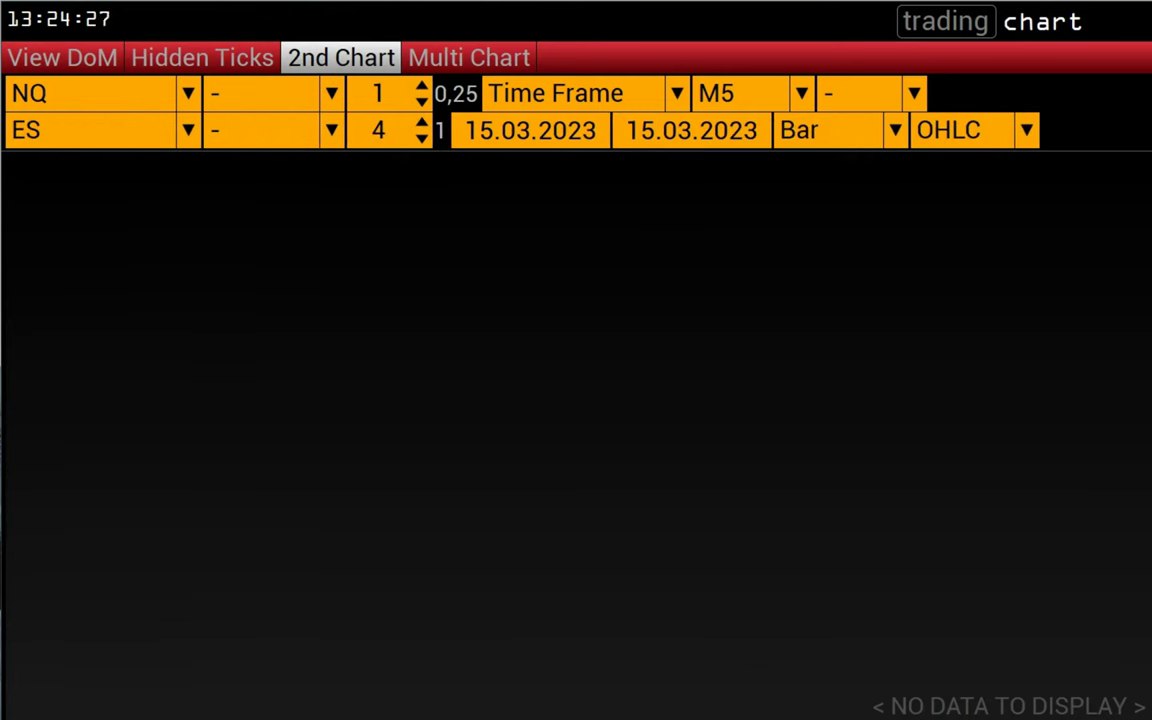
pyautogui.click(421, 141)
pyautogui.click(421, 141)
pyautogui.click(421, 141)
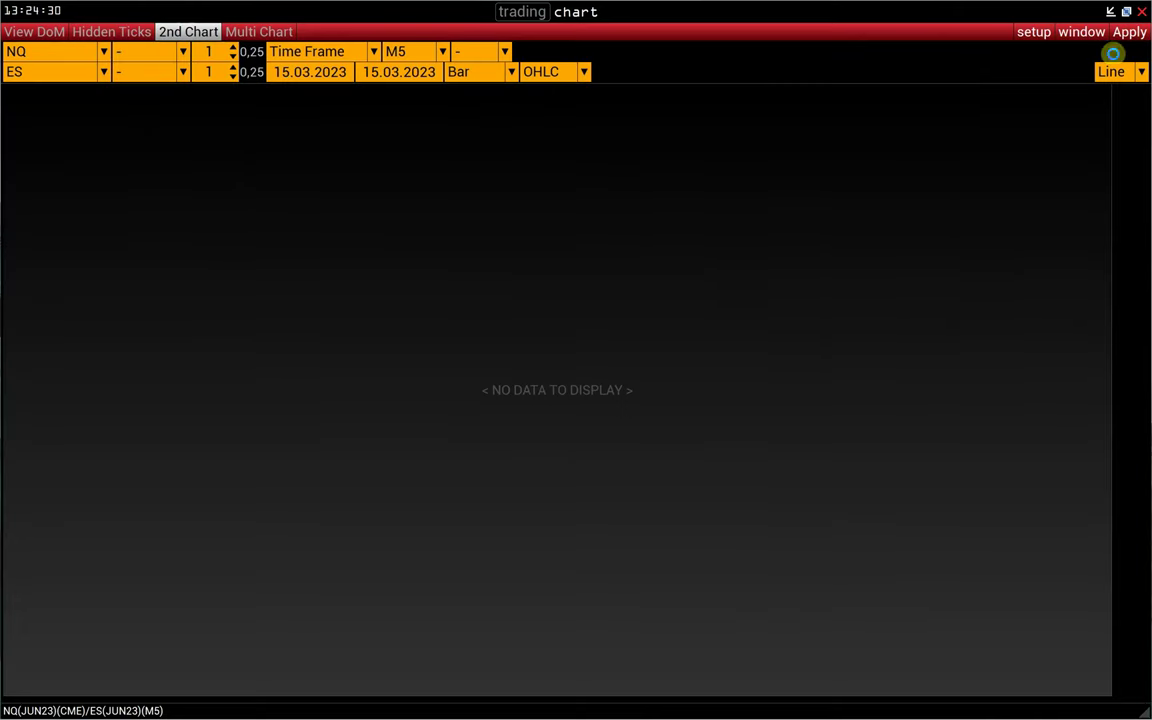
pyautogui.click(1118, 36)
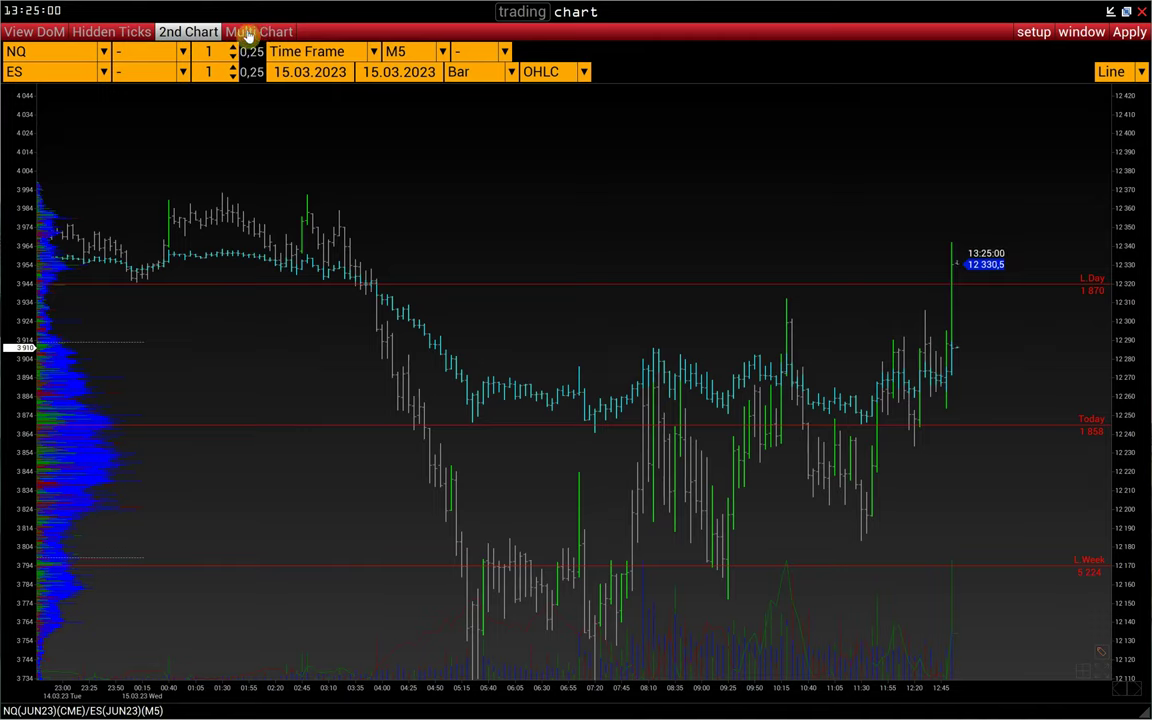
# - Try Multi Chart with an auto-ranged day list, then apply to revert to the single NQ chart
pyautogui.click(247, 35)
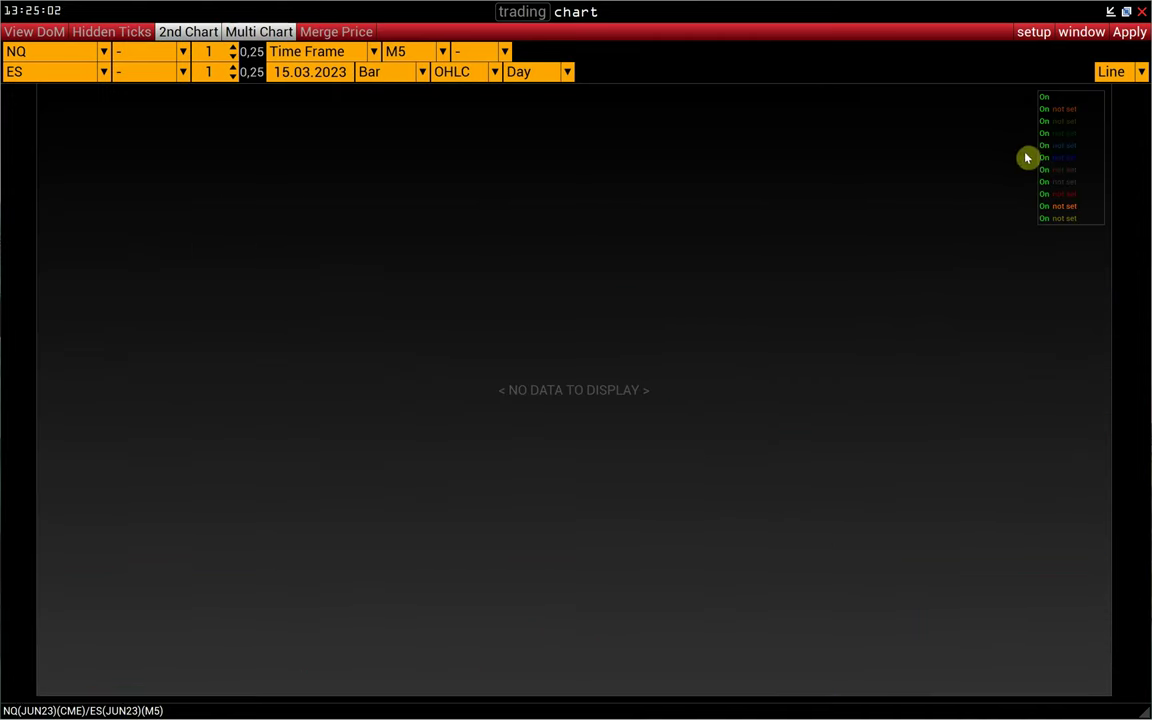
pyautogui.click(1056, 159)
pyautogui.click(580, 455)
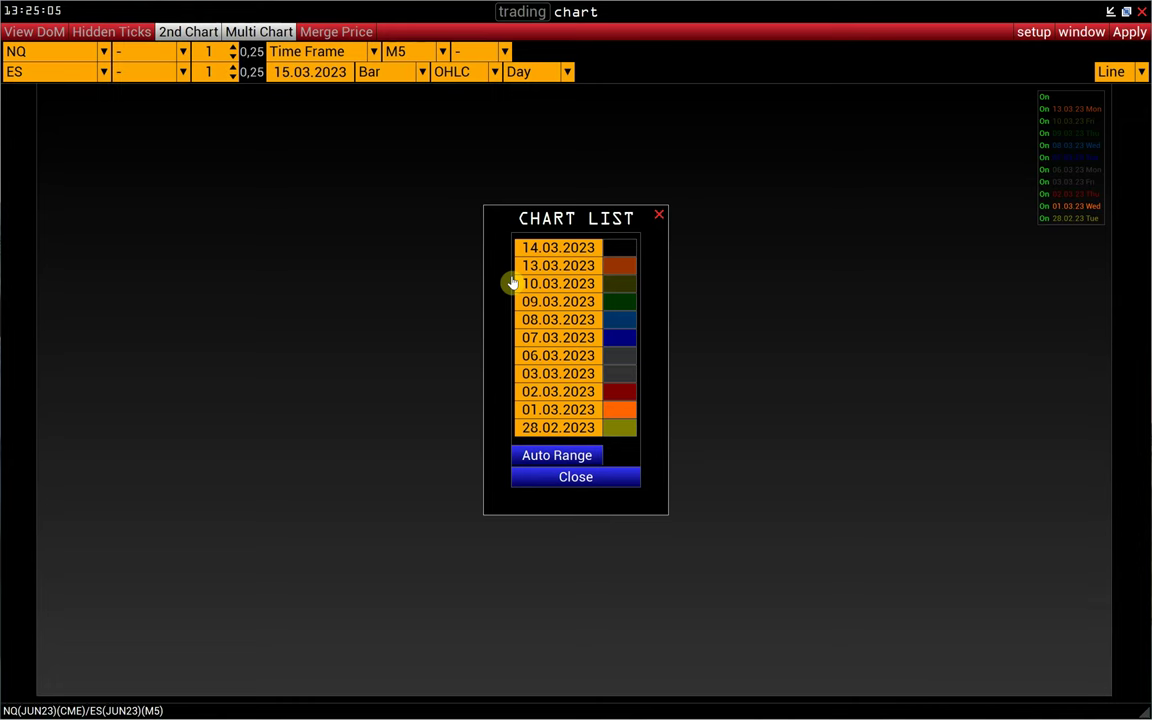
pyautogui.click(659, 216)
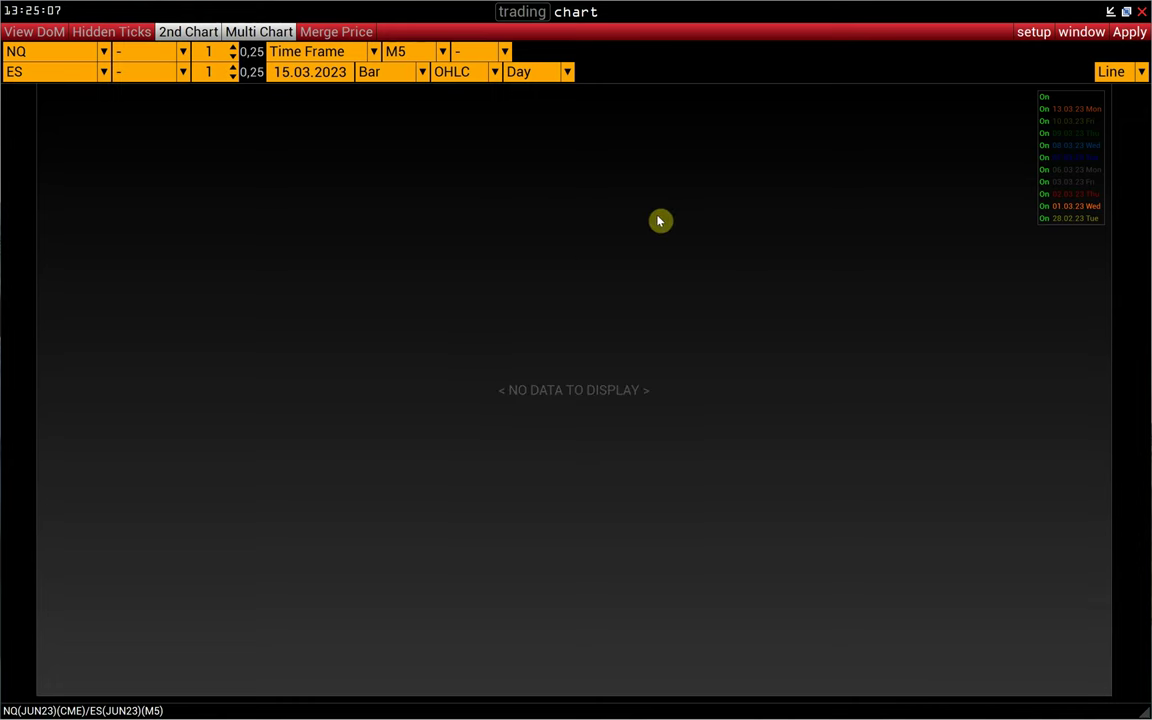
pyautogui.click(1130, 33)
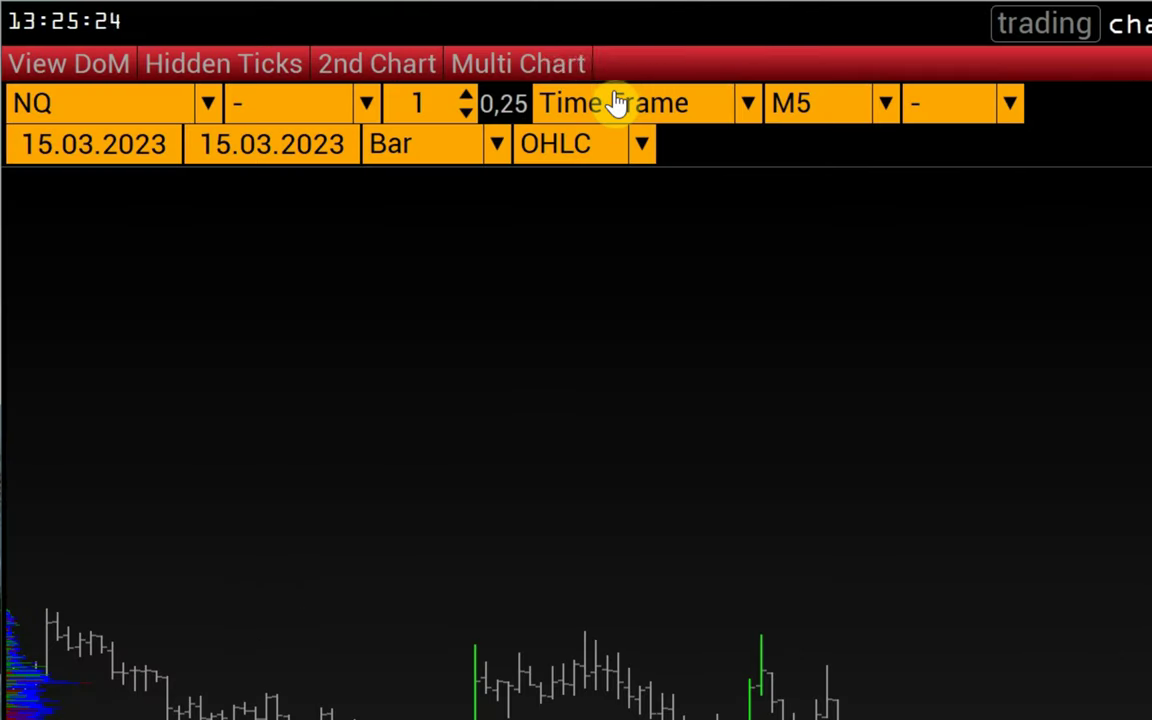
# - Switch the NQ time frame to Tick Chart and load the tick data
pyautogui.click(640, 104)
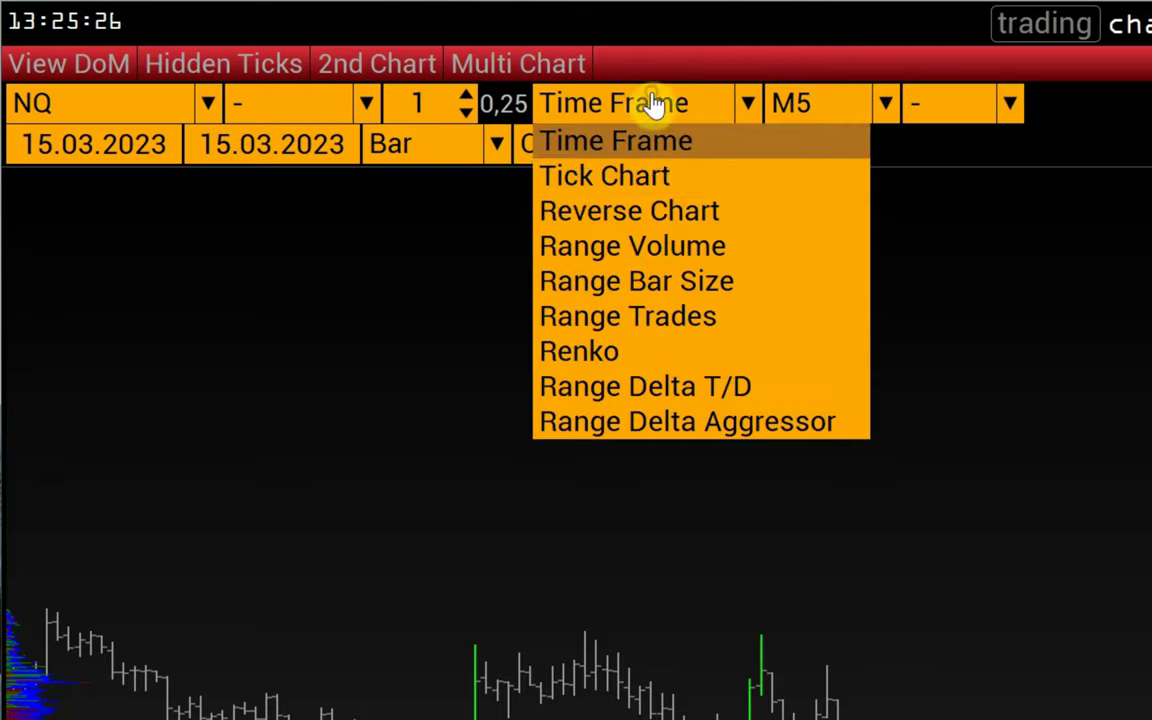
pyautogui.click(615, 178)
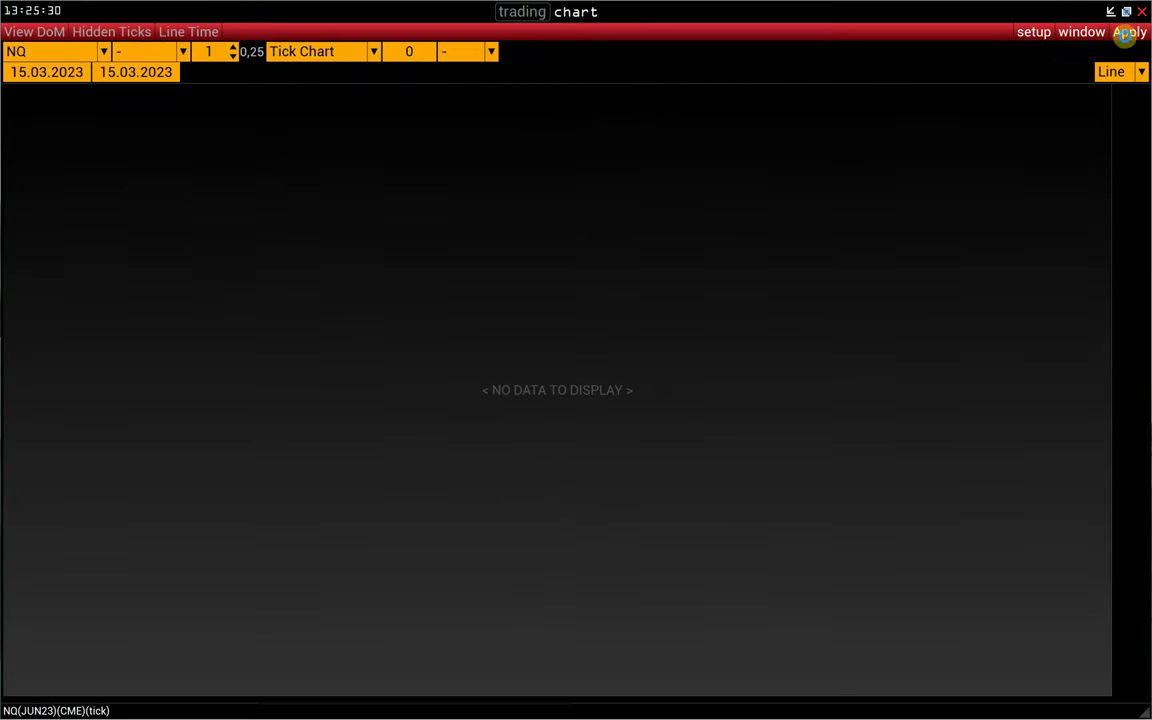
pyautogui.click(1121, 31)
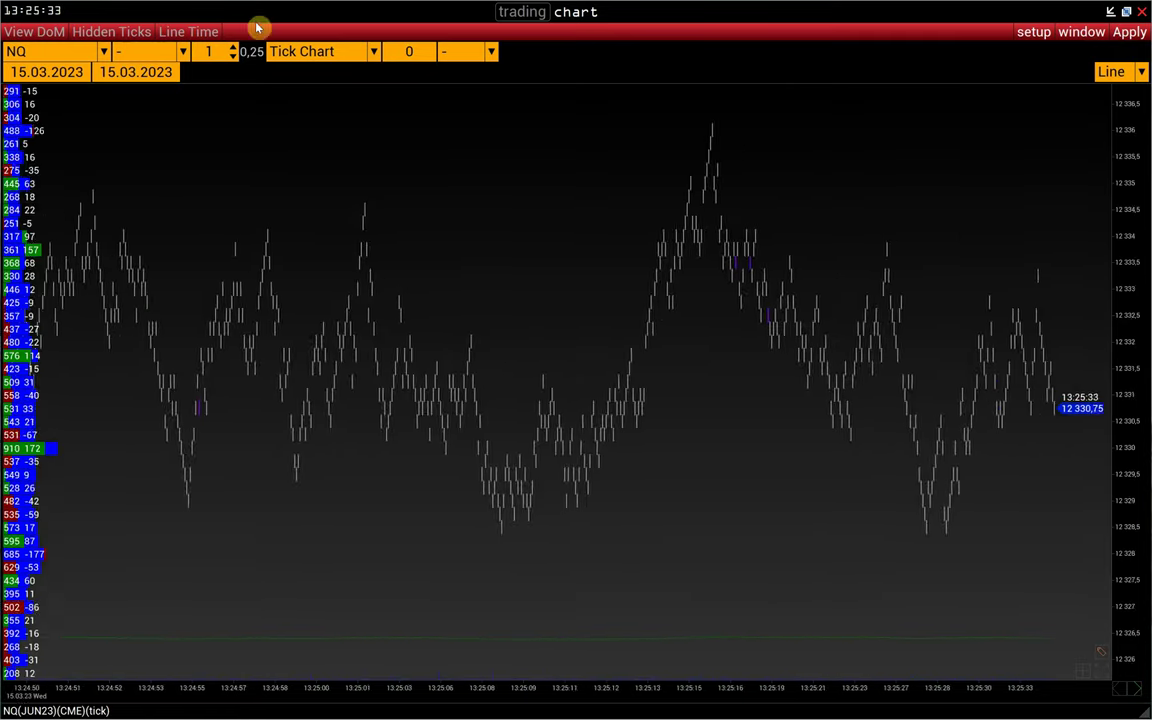
pyautogui.click(196, 31)
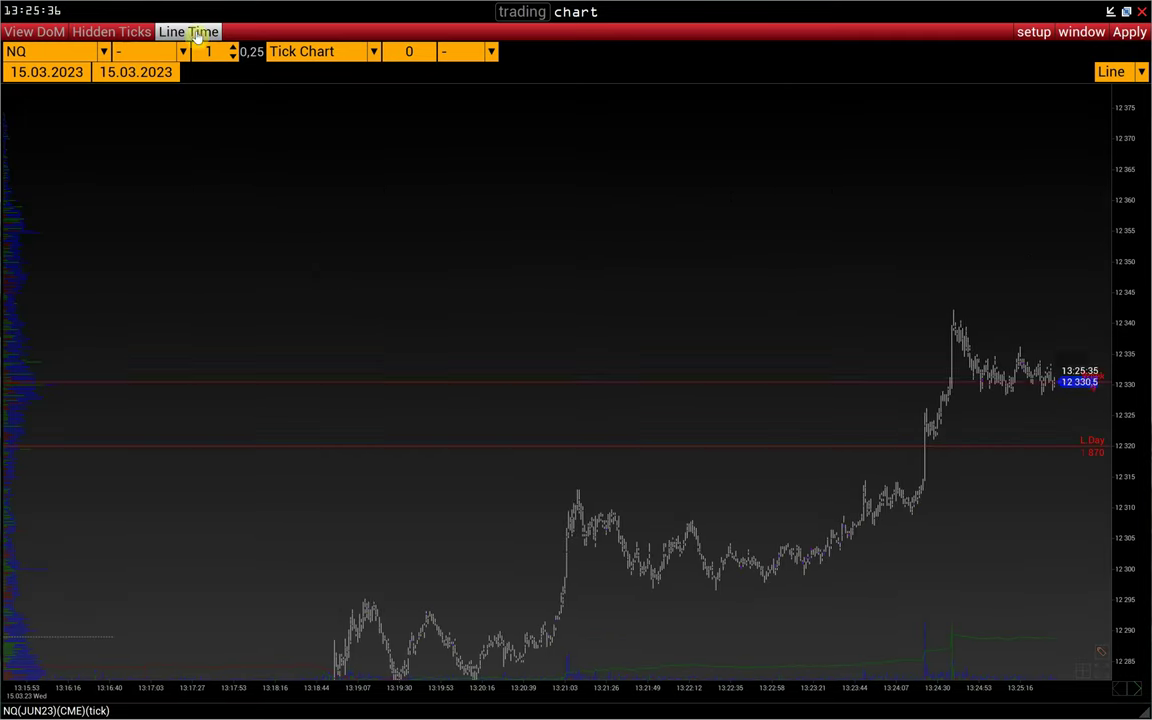
pyautogui.moveTo(735, 611); pyautogui.dragTo(494, 543)
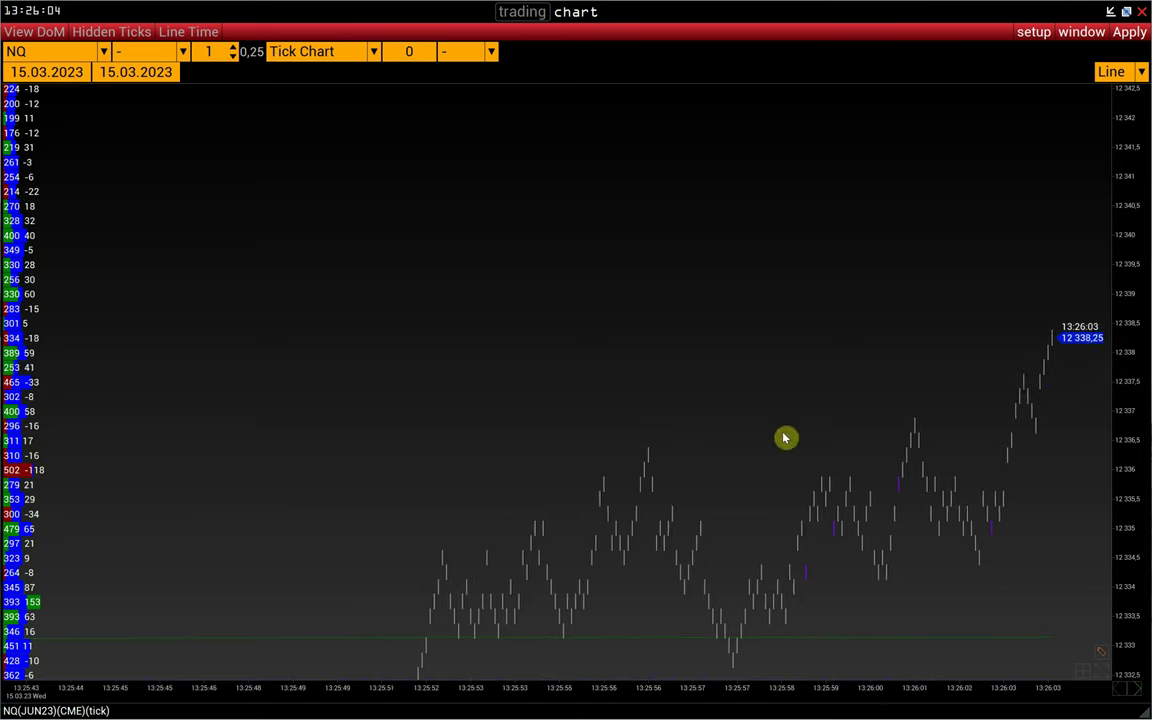
# - Change the tick count from 0 to 3 and apply it
pyautogui.click(406, 50)
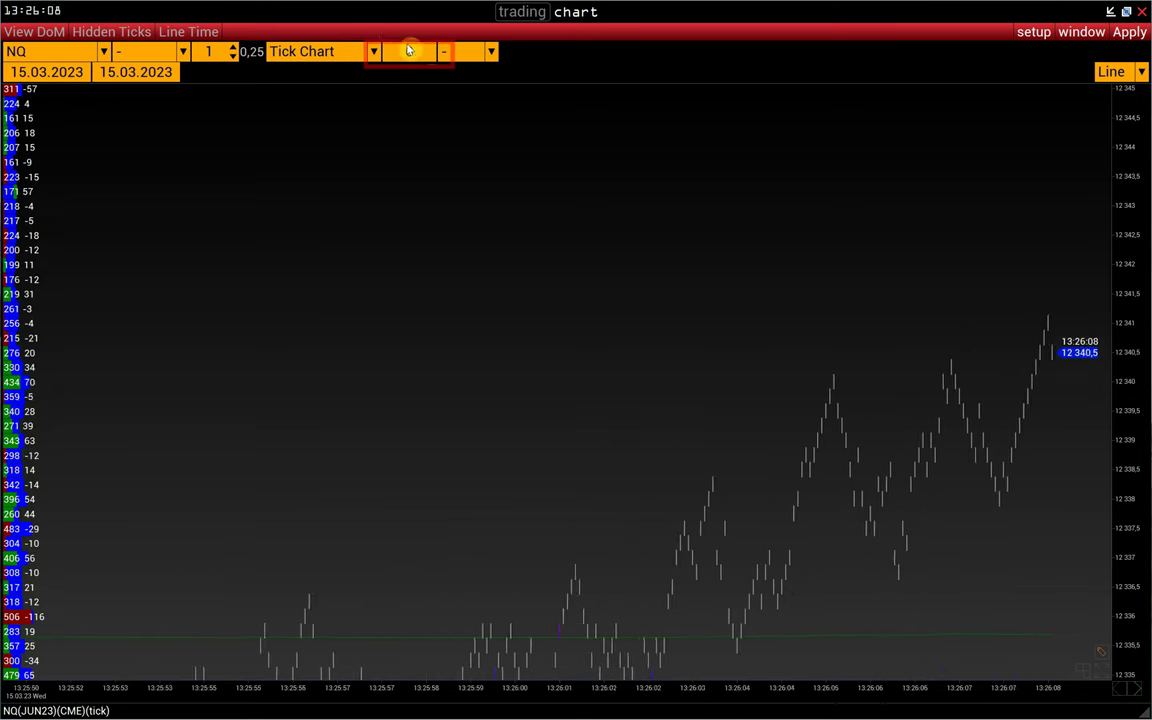
pyautogui.doubleClick(395, 51)
pyautogui.write('3')
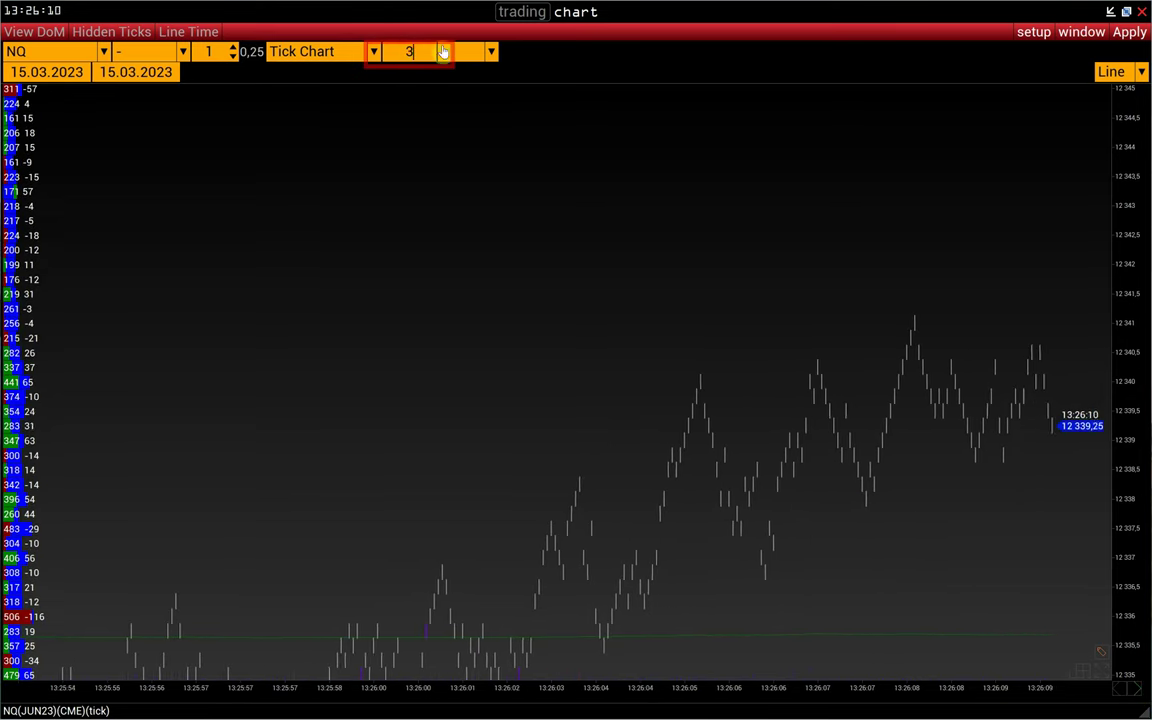
pyautogui.click(1124, 32)
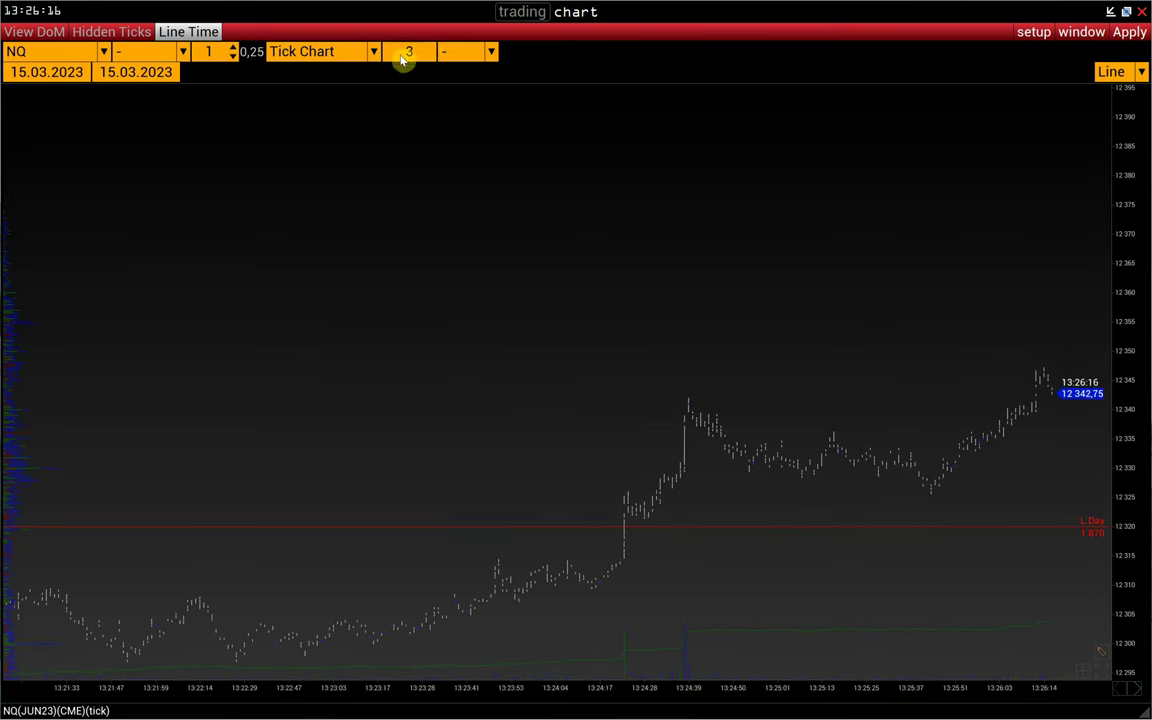
# - Split the 3-tick chart into M5 profile periods and compress the time axis back to about 13:01
pyautogui.click(454, 58)
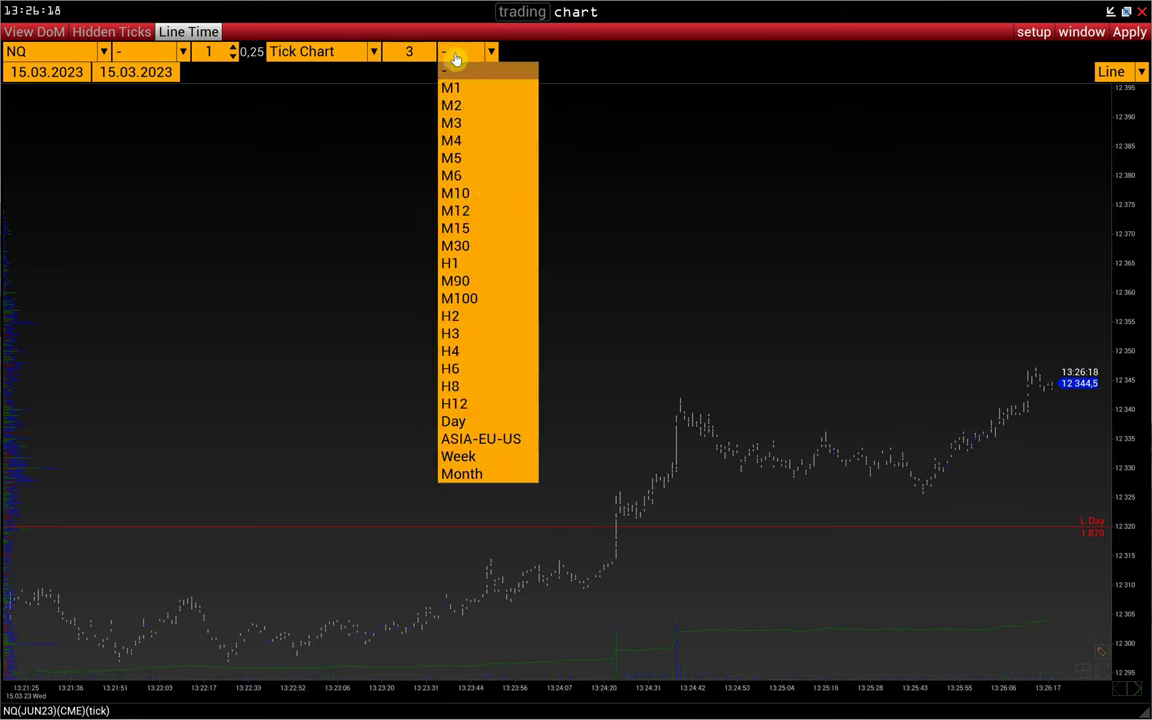
pyautogui.click(475, 158)
pyautogui.moveTo(537, 689); pyautogui.dragTo(897, 368)
pyautogui.moveTo(1124, 395); pyautogui.dragTo(812, 496)
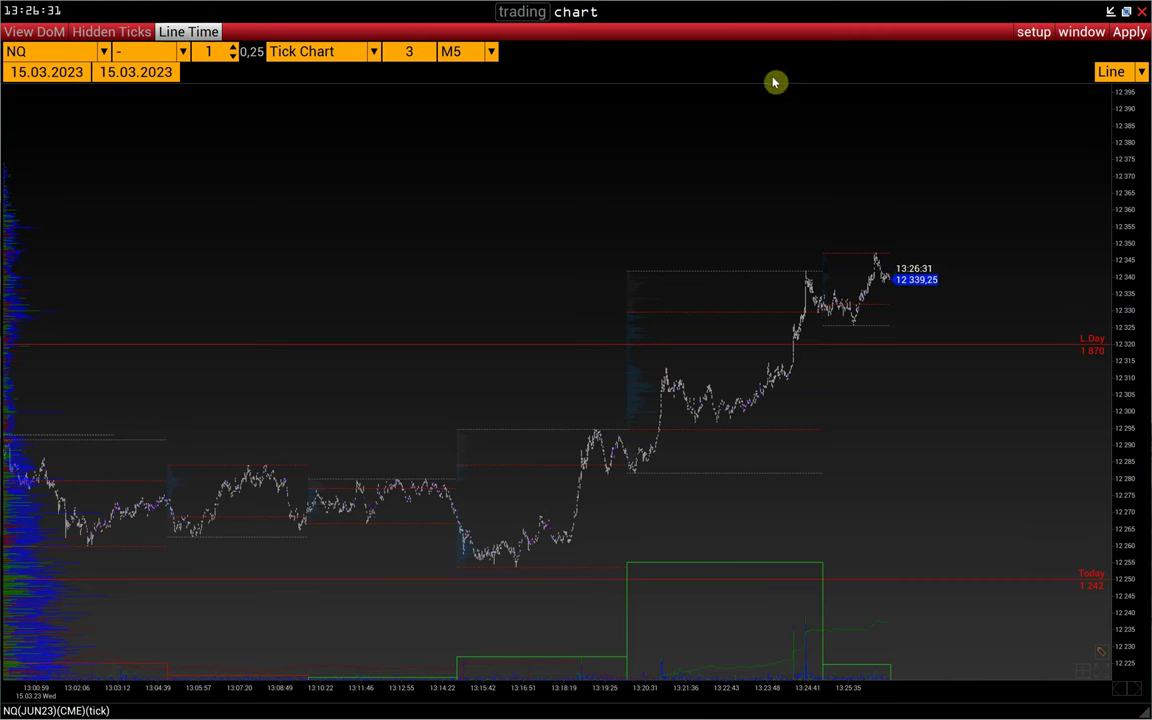
# - Check the Bar/Tick appearance settings, then bring up the Volume/Delta/Trades/Big Trade limit list
pyautogui.click(1034, 33)
pyautogui.moveTo(913, 123)
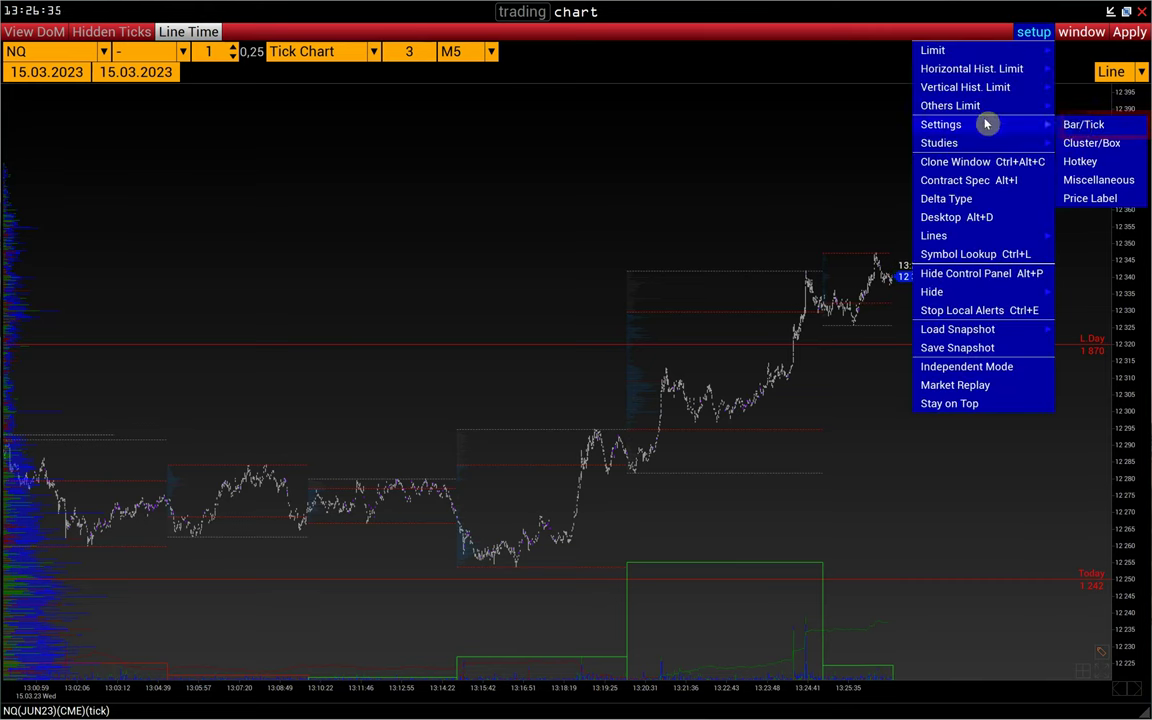
pyautogui.click(1083, 125)
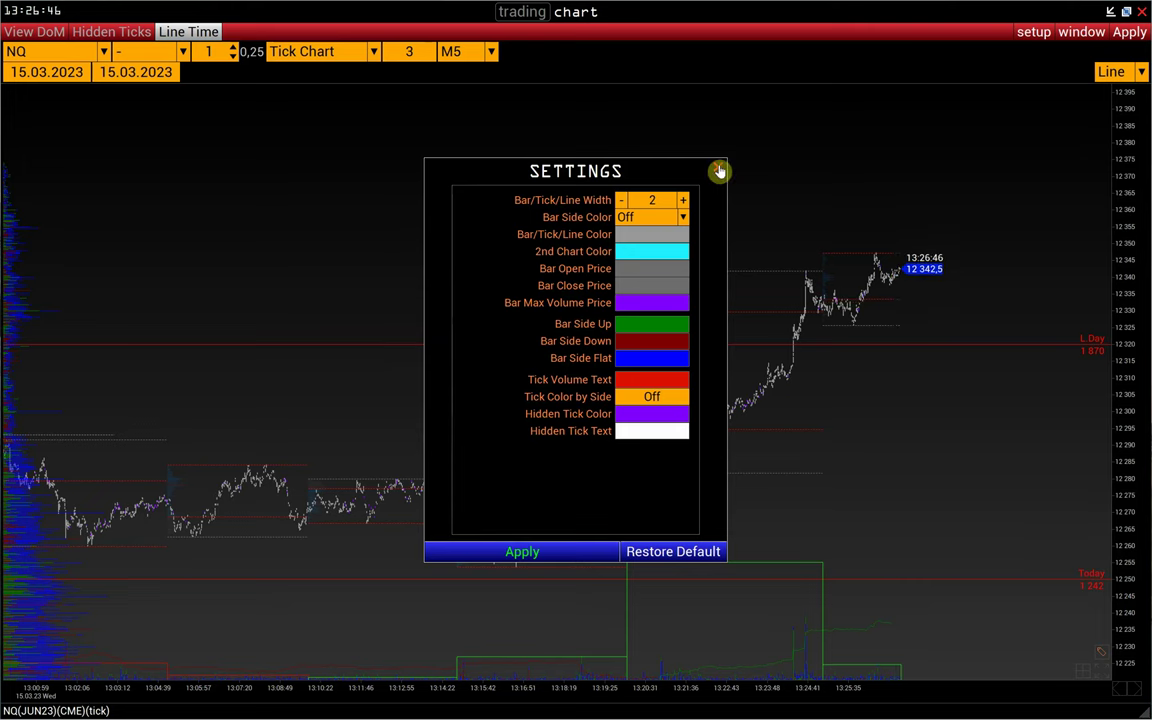
pyautogui.click(719, 171)
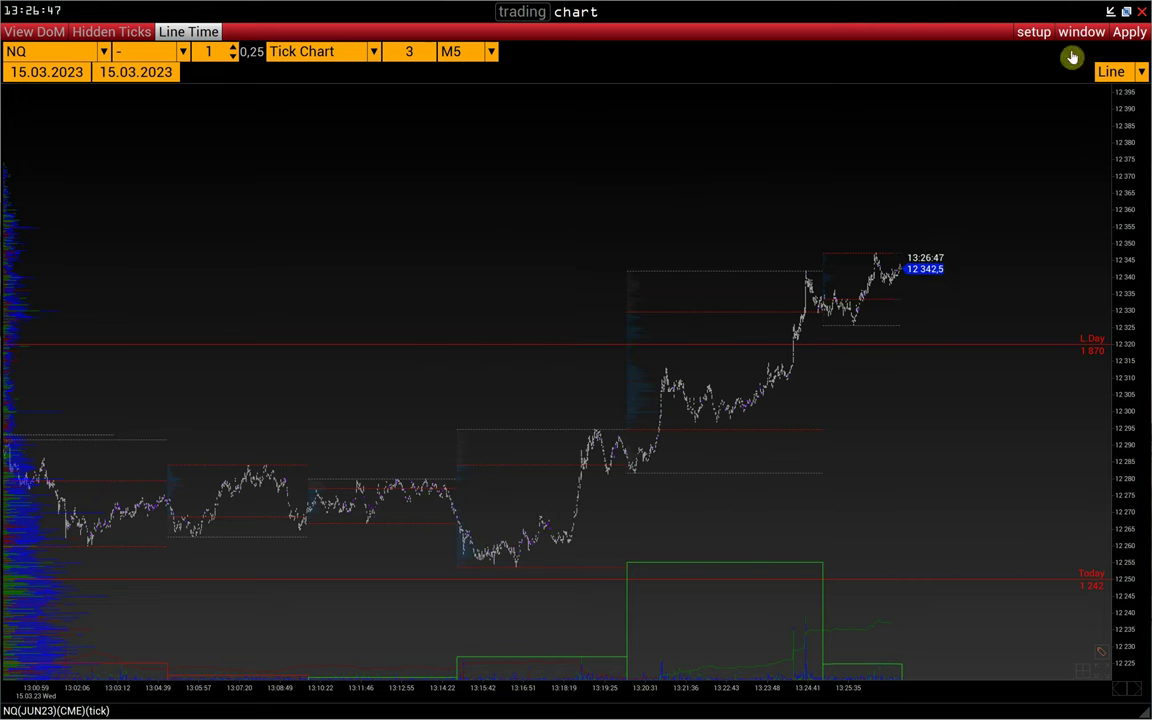
pyautogui.click(1030, 32)
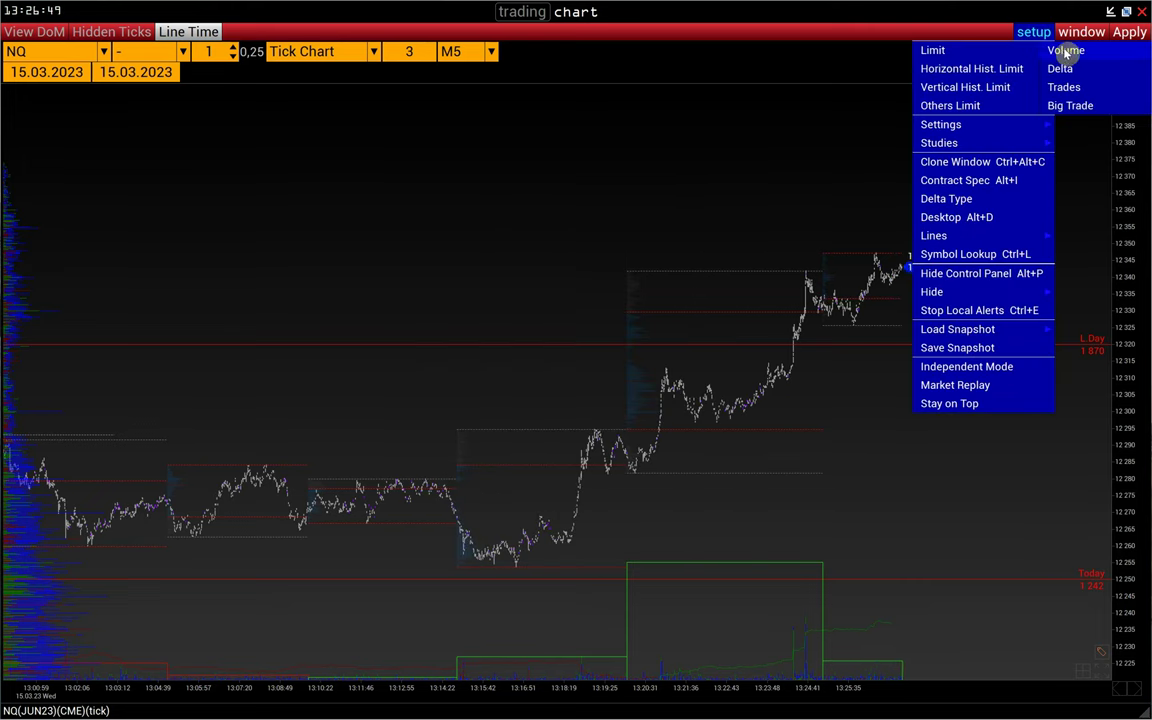